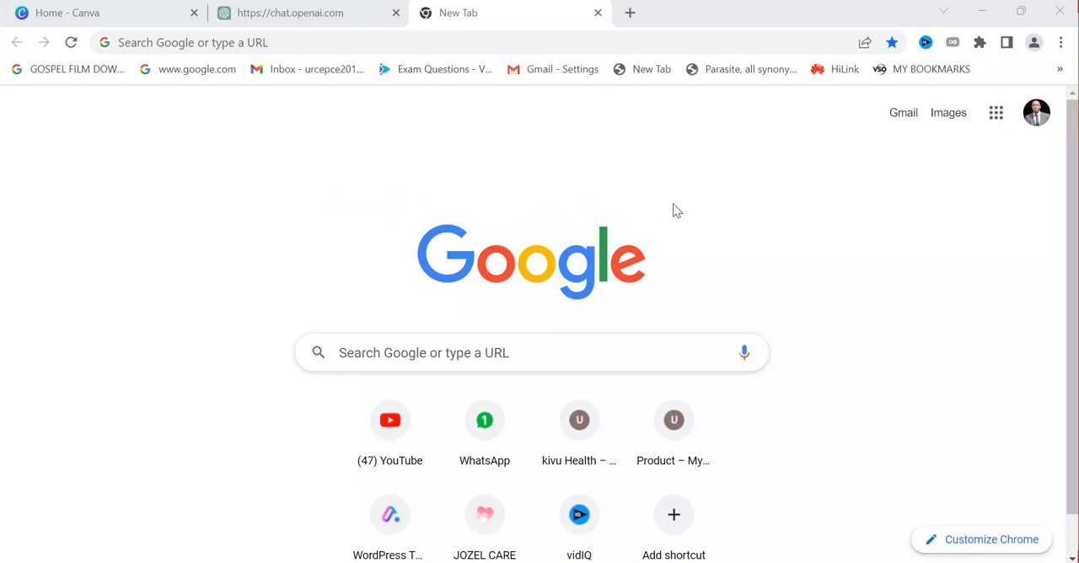
pyautogui.click(147, 7)
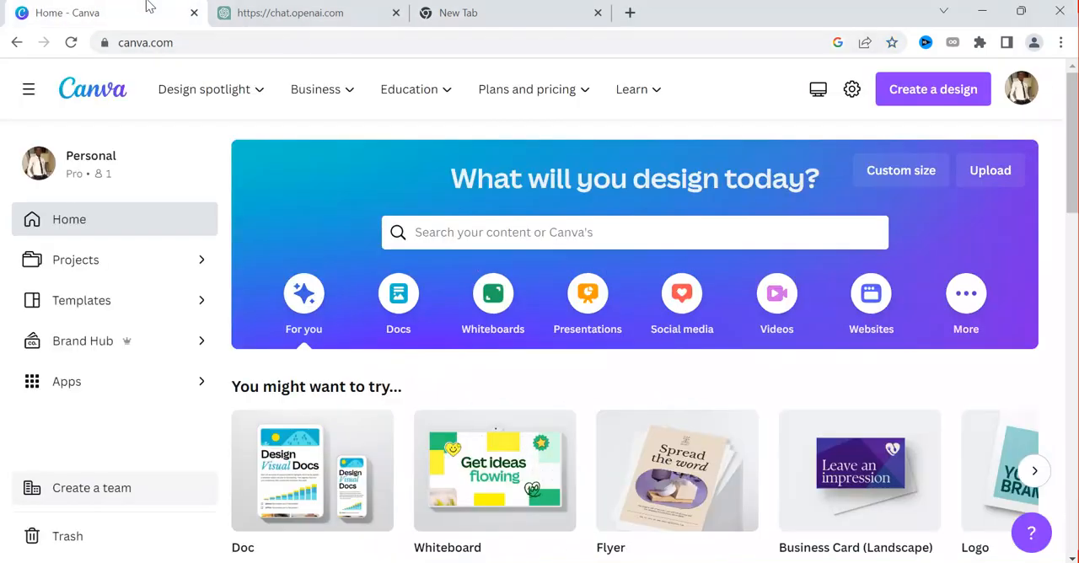
pyautogui.scroll(-4, 1027, 186)
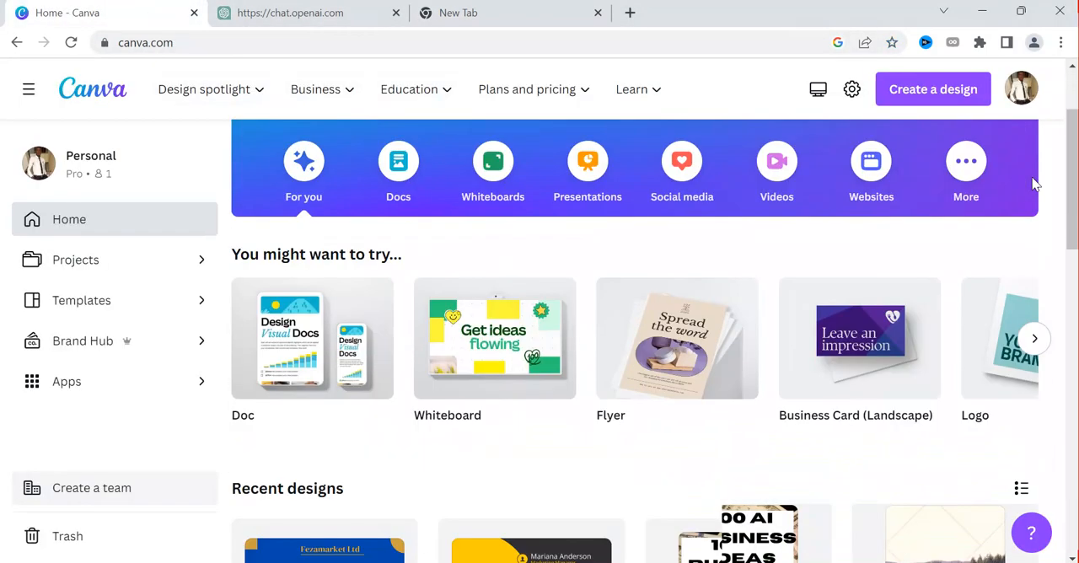
pyautogui.scroll(4, 1011, 203)
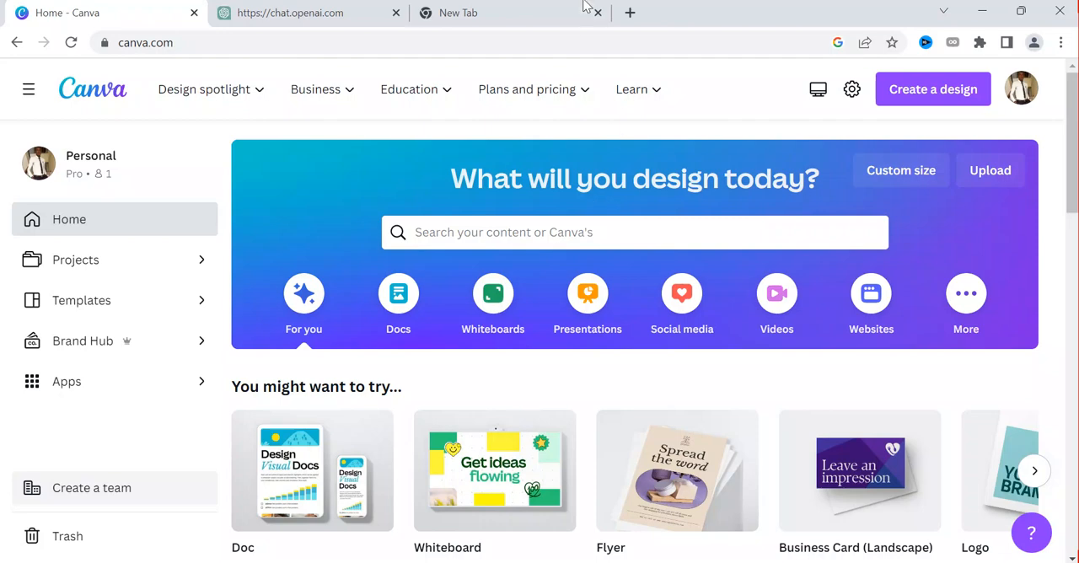
pyautogui.click(384, 15)
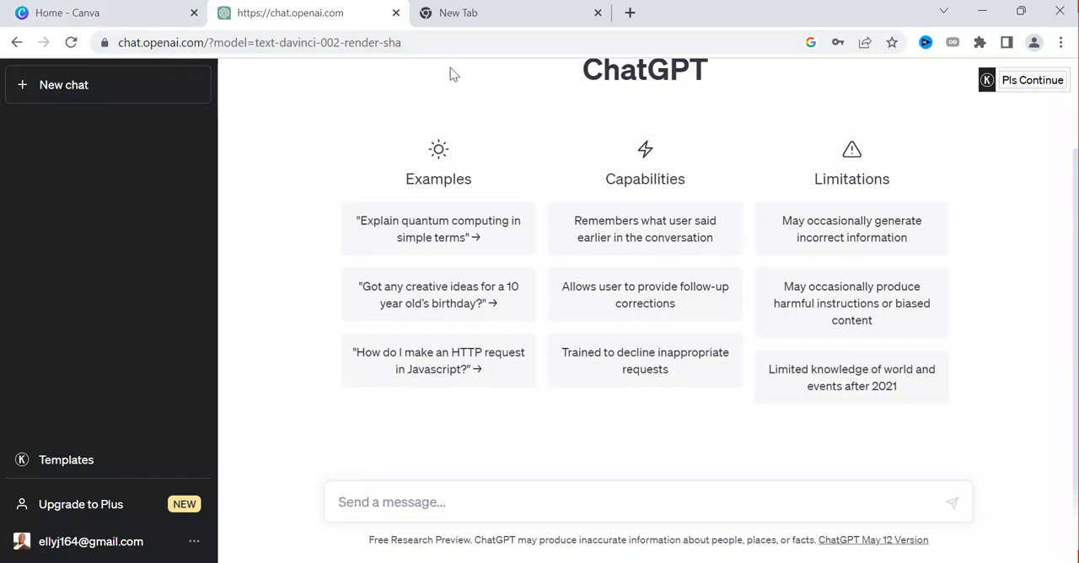
pyautogui.click(116, 10)
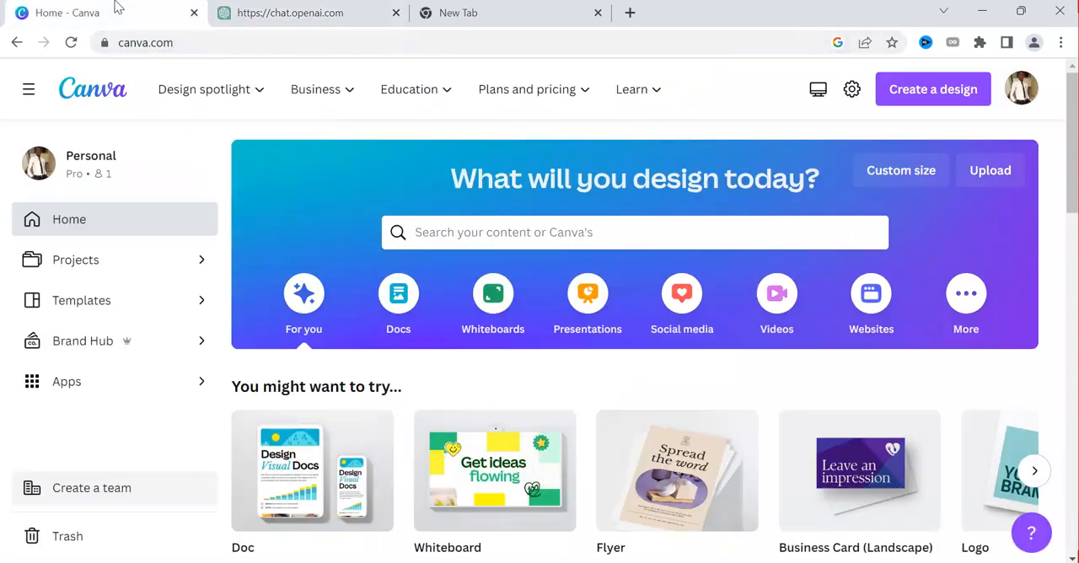
# Switch to ChatGPT and start a new message with "Give me"
pyautogui.click(269, 18)
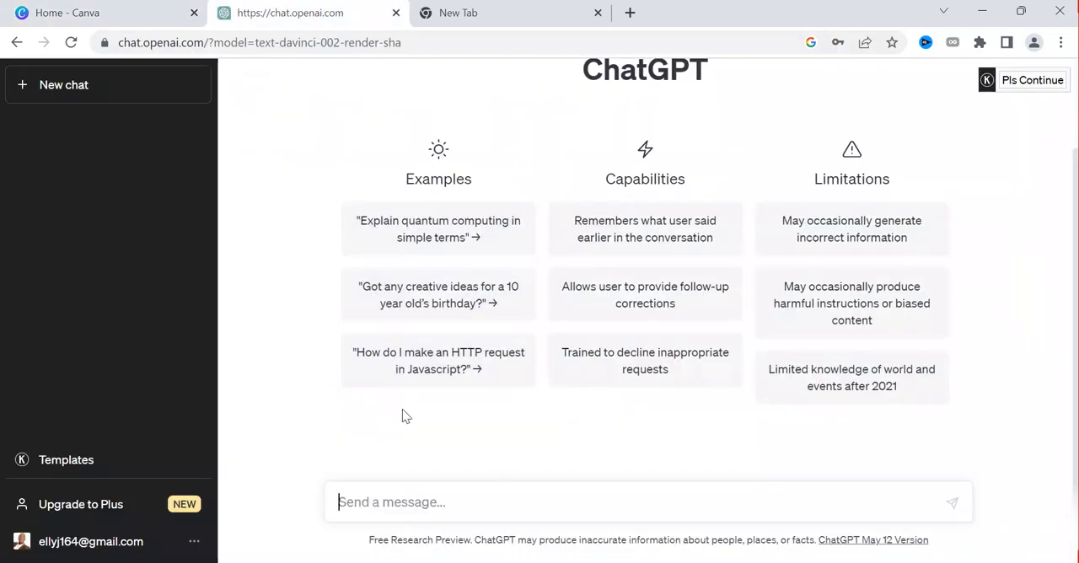
pyautogui.click(417, 497)
pyautogui.write('wRITE')
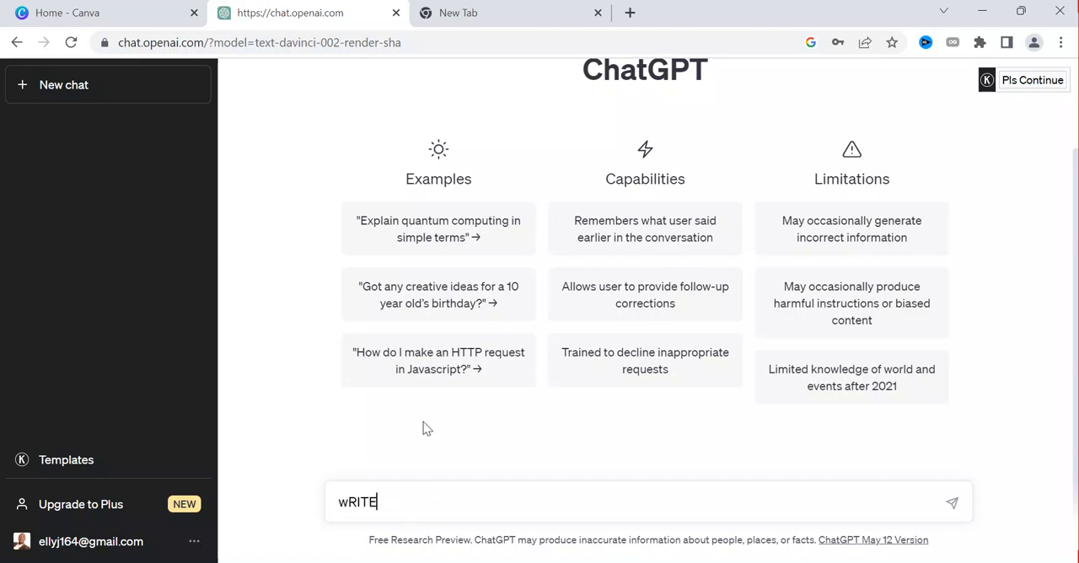
pyautogui.press('BackSpace')
pyautogui.press('BackSpace')
pyautogui.press('BackSpace')
pyautogui.press('BackSpace')
pyautogui.press('BackSpace')
pyautogui.write('Gic')
pyautogui.write('e')
pyautogui.press('BackSpace')
pyautogui.press('BackSpace')
pyautogui.write('ve me ata')
pyautogui.press('BackSpace')
pyautogui.write('a')
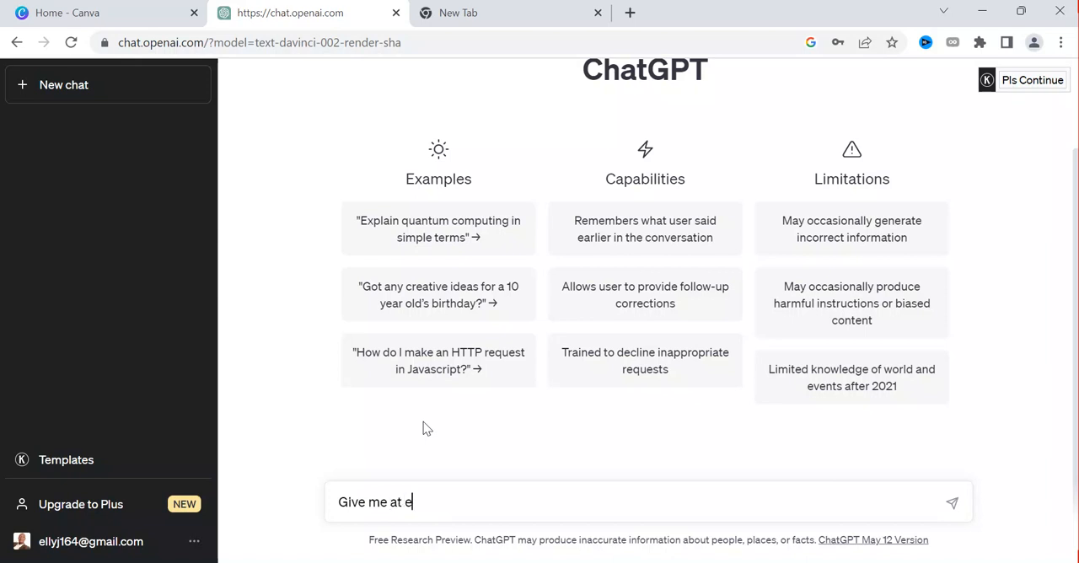
pyautogui.press('BackSpace')
pyautogui.write('lead')
pyautogui.press('BackSpace')
pyautogui.write('st hunder')
pyautogui.press('BackSpace')
pyautogui.press('BackSpace')
pyautogui.write('red')
pyautogui.press('BackSpace')
pyautogui.press('BackSpace')
pyautogui.press('BackSpace')
pyautogui.press('BackSpace')
pyautogui.press('BackSpace')
pyautogui.press('BackSpace')
pyautogui.press('BackSpace')
pyautogui.press('BackSpace')
# Continue the message with "100 business ideas that person can start online"
pyautogui.press('BackSpace')
pyautogui.press('BackSpace')
pyautogui.press('BackSpace')
pyautogui.press('BackSpace')
pyautogui.press('BackSpace')
pyautogui.press('BackSpace')
pyautogui.press('BackSpace')
pyautogui.press('BackSpace')
pyautogui.write('100 busined')
pyautogui.press('BackSpace')
pyautogui.write('ss ide')
pyautogui.write('wswa')
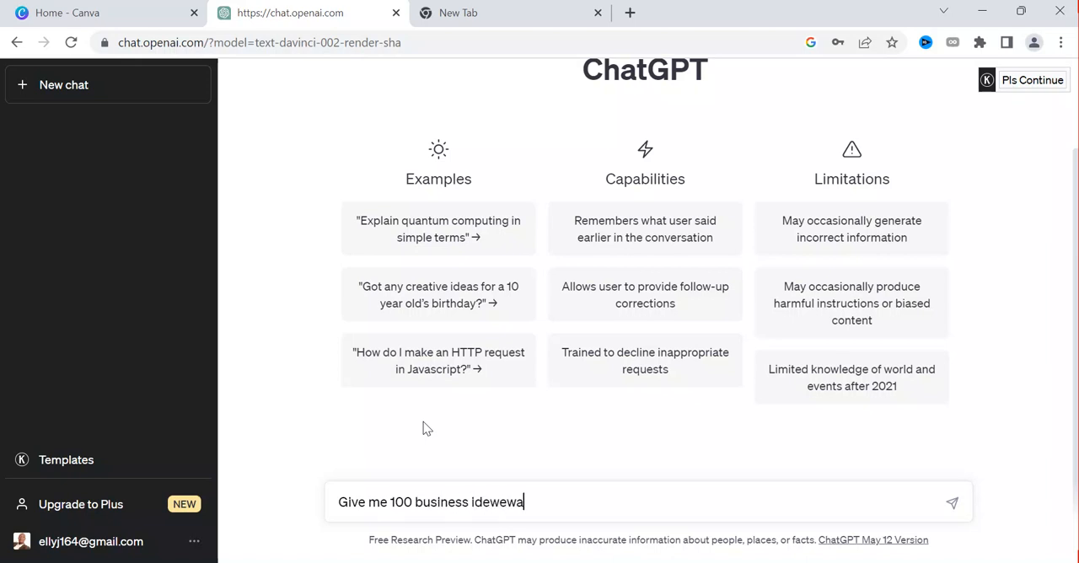
pyautogui.write('s')
pyautogui.press('BackSpace')
pyautogui.press('BackSpace')
pyautogui.press('BackSpace')
pyautogui.press('BackSpace')
pyautogui.press('BackSpace')
pyautogui.write('as that pe')
pyautogui.press('BackSpace')
pyautogui.write('person can strr')
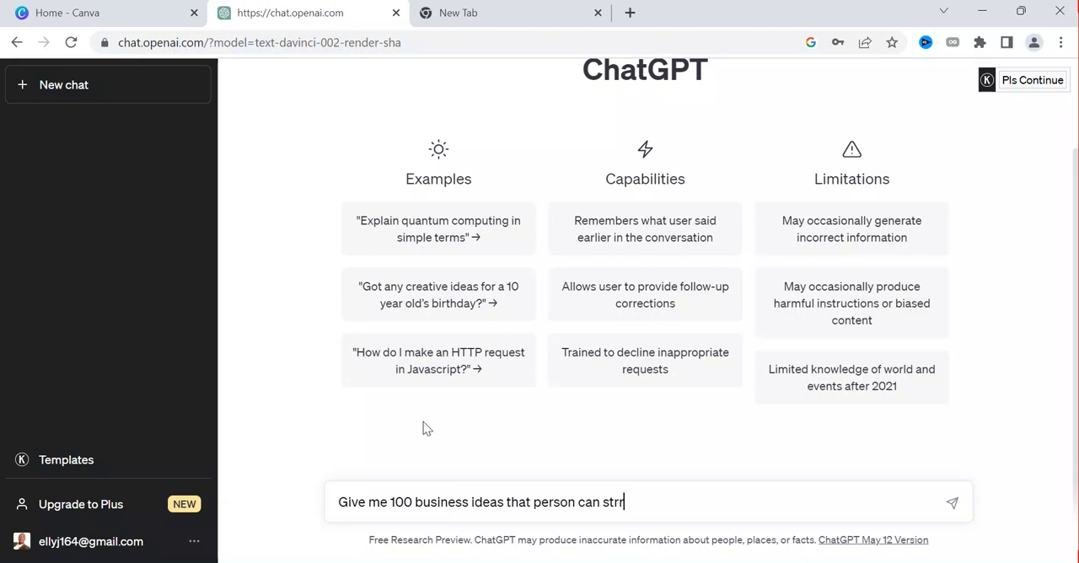
pyautogui.press('BackSpace')
pyautogui.write('art online. make sure ')
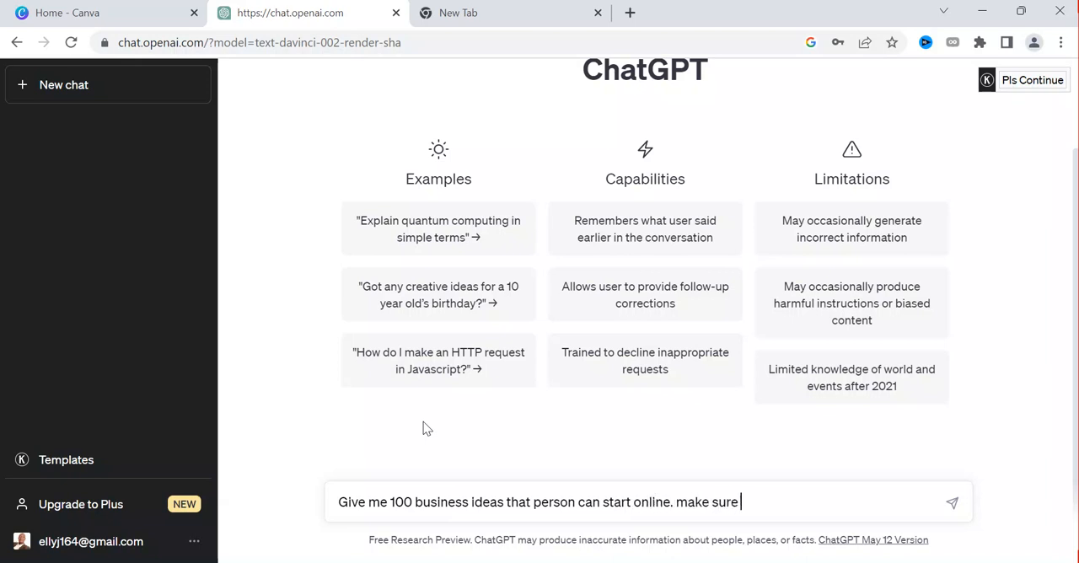
pyautogui.write('that you include in the ')
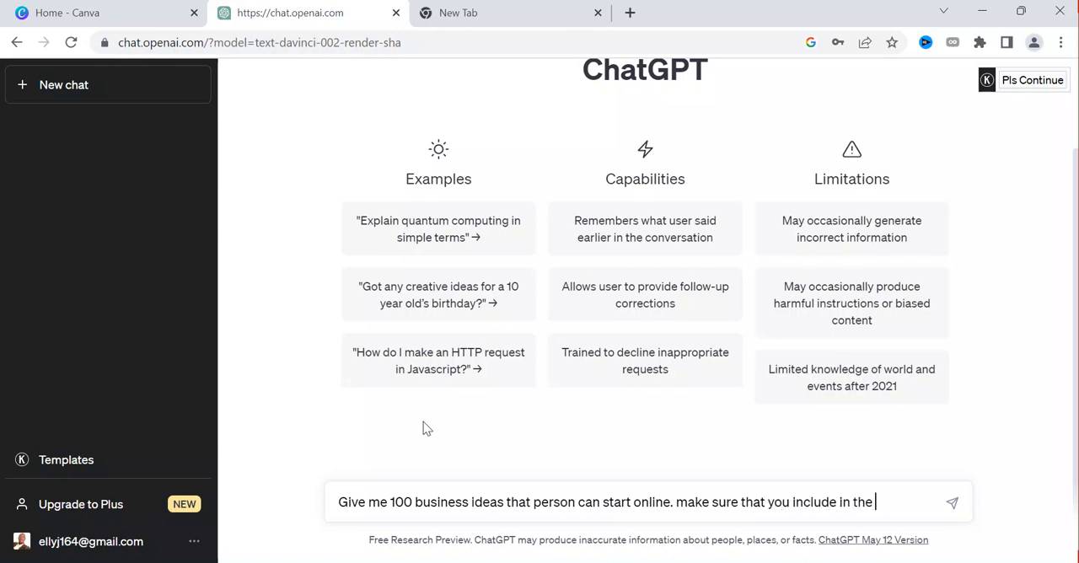
pyautogui.write('two column.')
pyautogui.write(' the first c')
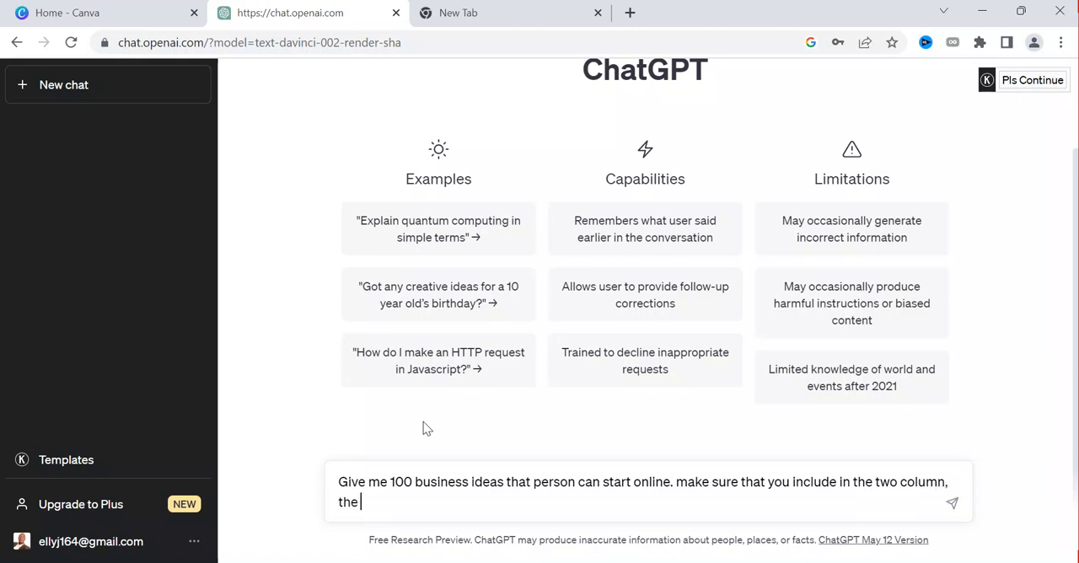
pyautogui.write('olumn wuil')
# Describe the first column in the message by adding "the first column will the numbering"
pyautogui.press('BackSpace')
pyautogui.press('BackSpace')
pyautogui.press('BackSpace')
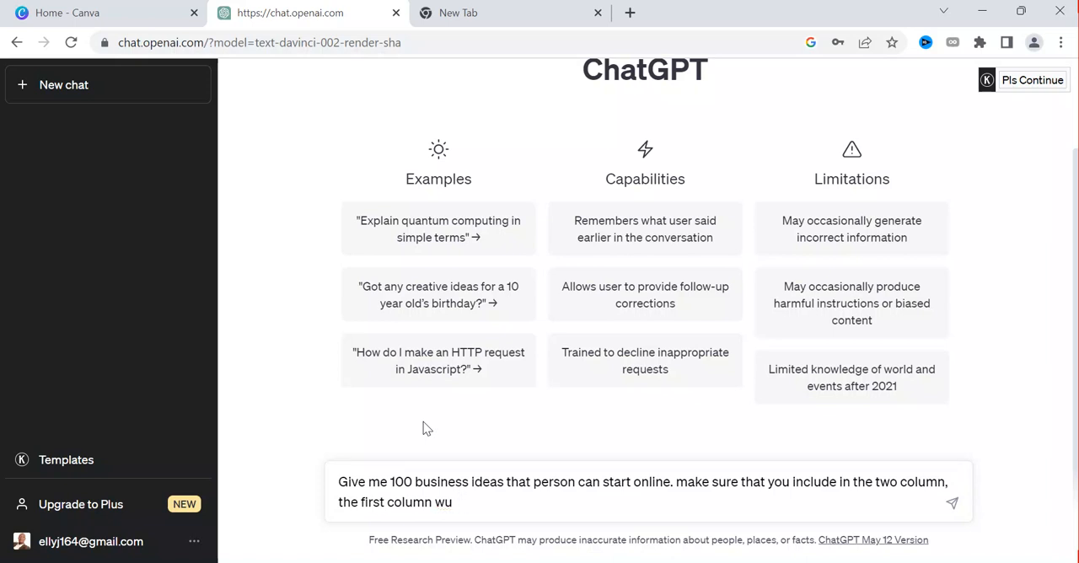
pyautogui.write('ill the nam')
pyautogui.press('BackSpace')
pyautogui.press('BackSpace')
pyautogui.write('umbering, the')
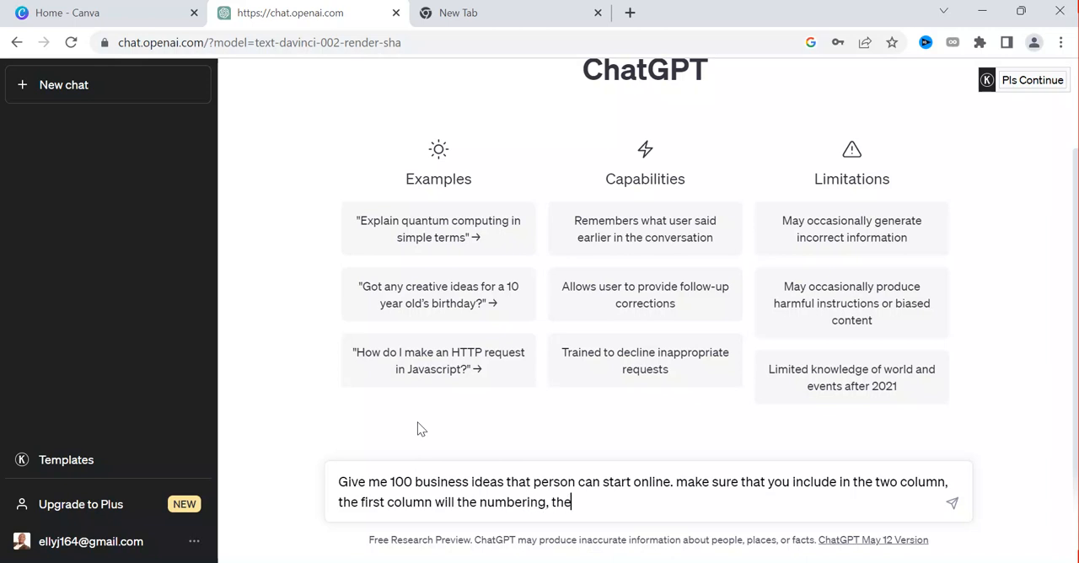
pyautogui.write(' secind')
# Describe the second column by adding "the second one will the business ideas." to the message, without the stray letter "e"
pyautogui.press('BackSpace')
pyautogui.press('BackSpace')
pyautogui.press('BackSpace')
pyautogui.write('ond one will e the ')
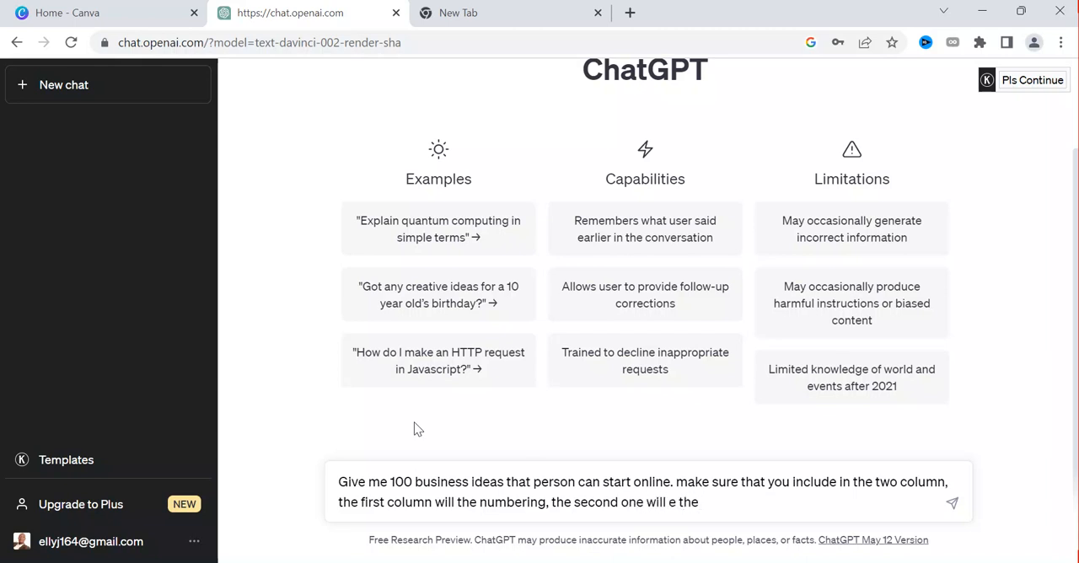
pyautogui.write('business ideas')
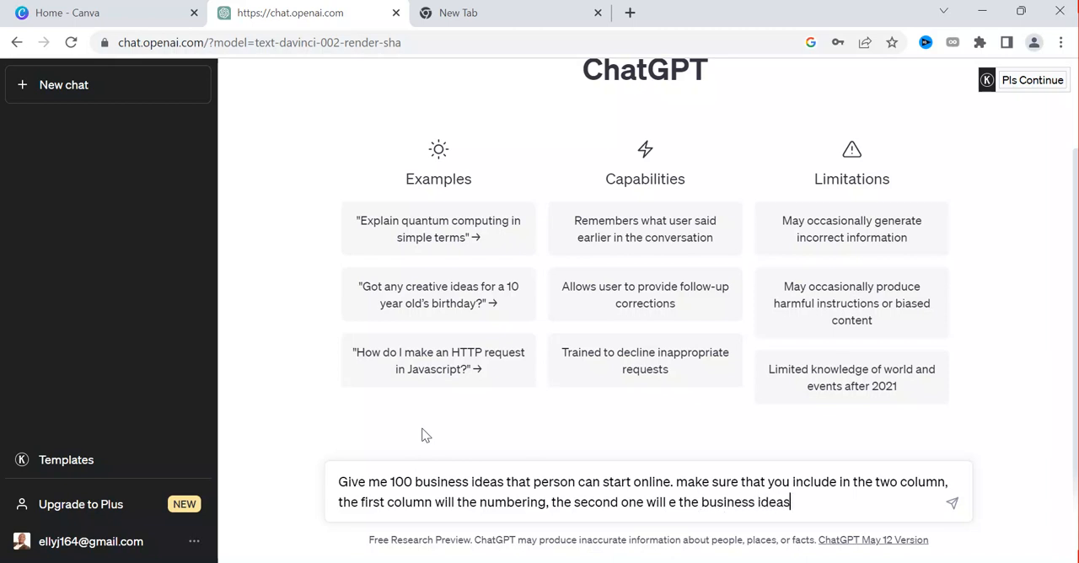
pyautogui.write('.')
pyautogui.click(669, 501)
pyautogui.press('Delete')
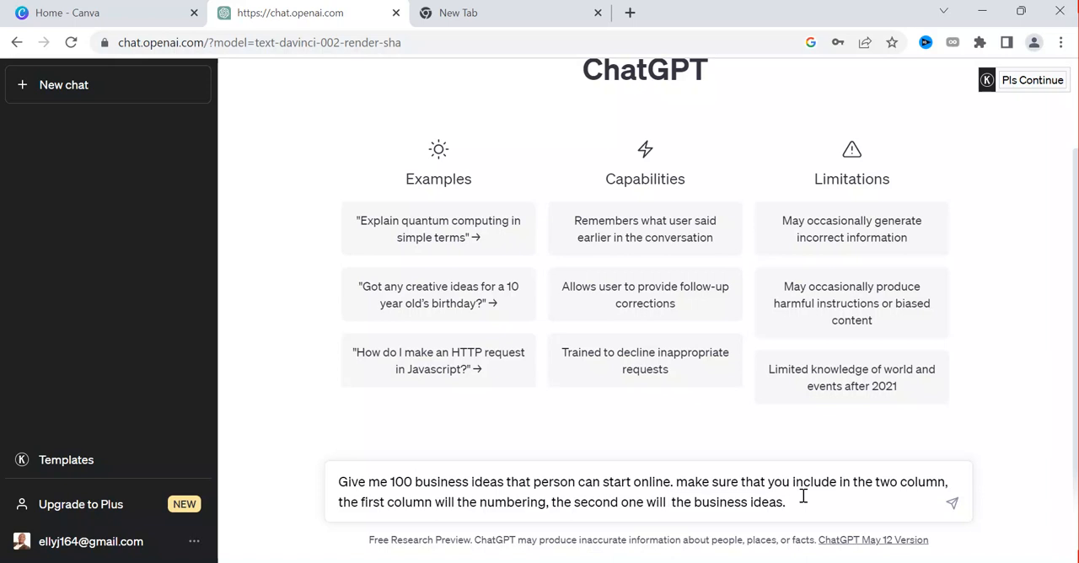
# Add "make sure that the information are formulated so that i can paste them into excel sheet" and send the message
pyautogui.write('mae')
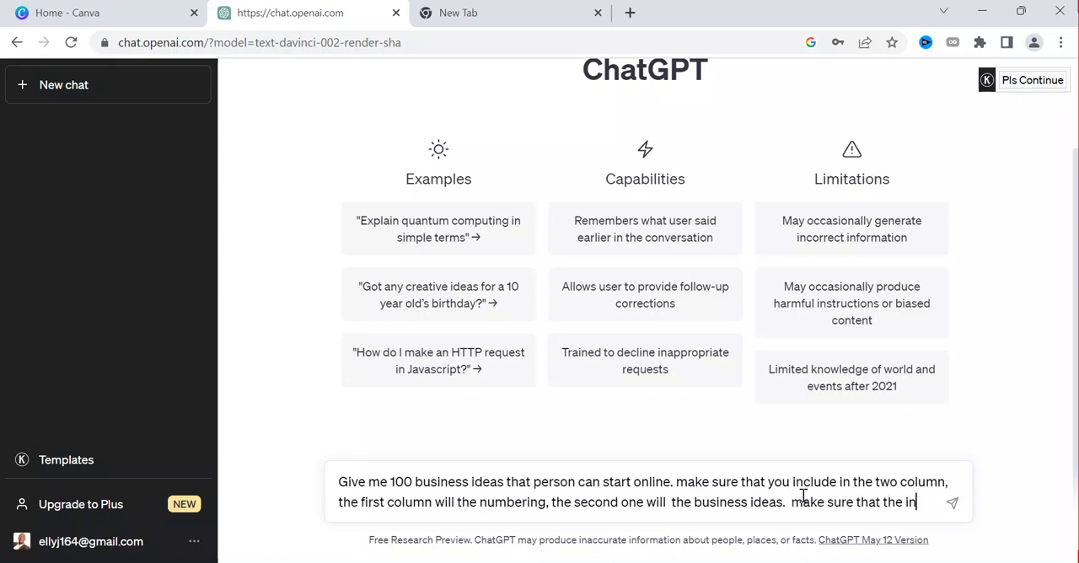
pyautogui.write('mation are formulated so that i can paste them into excel sheet.')
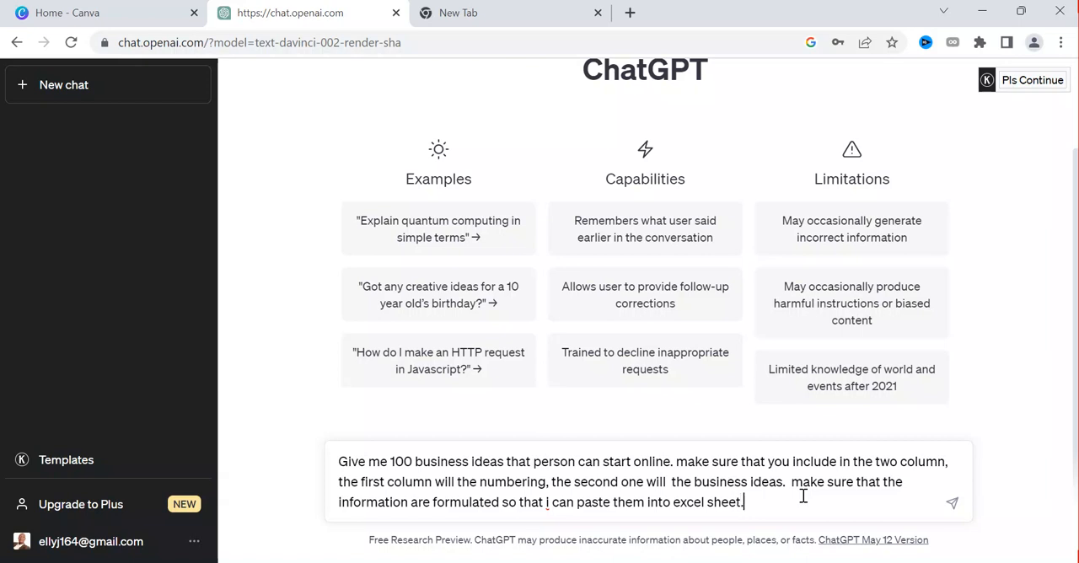
pyautogui.press('Return')
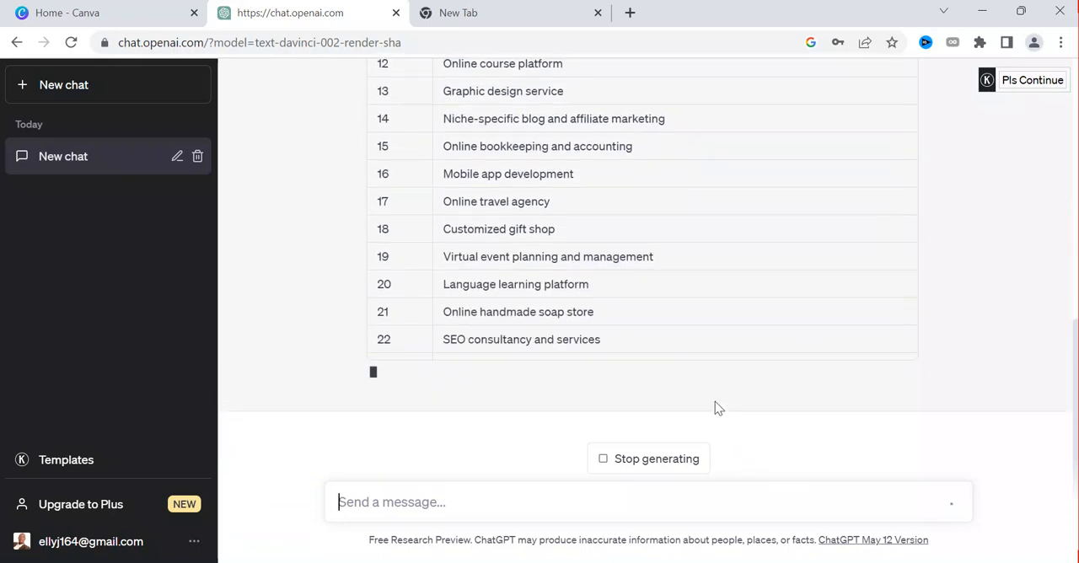
# Switch to Canva, look over the home page and show the Videos design category
pyautogui.click(147, 25)
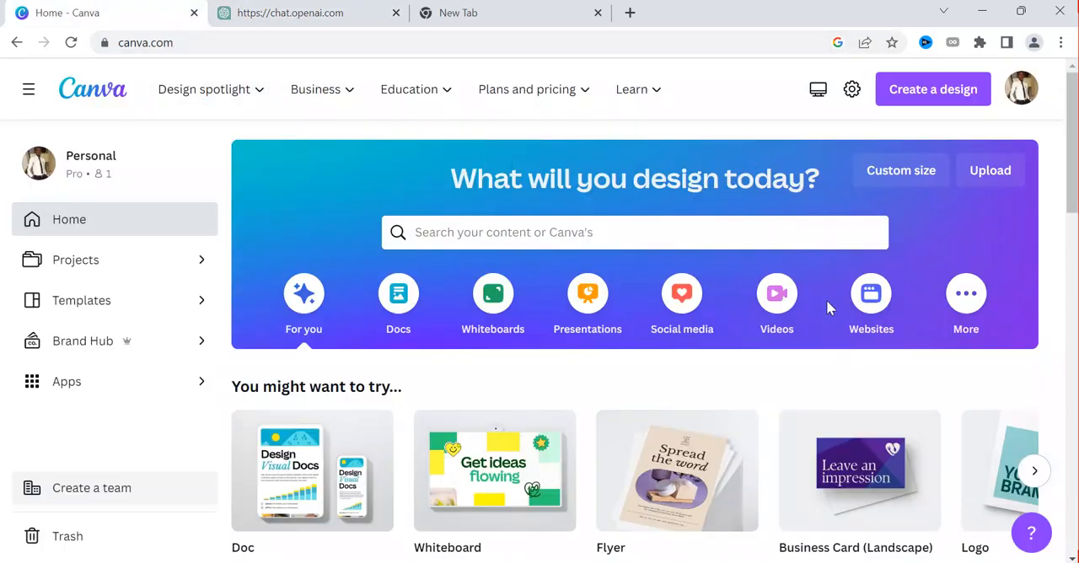
pyautogui.scroll(-1, 755, 360)
pyautogui.moveTo(853, 379)
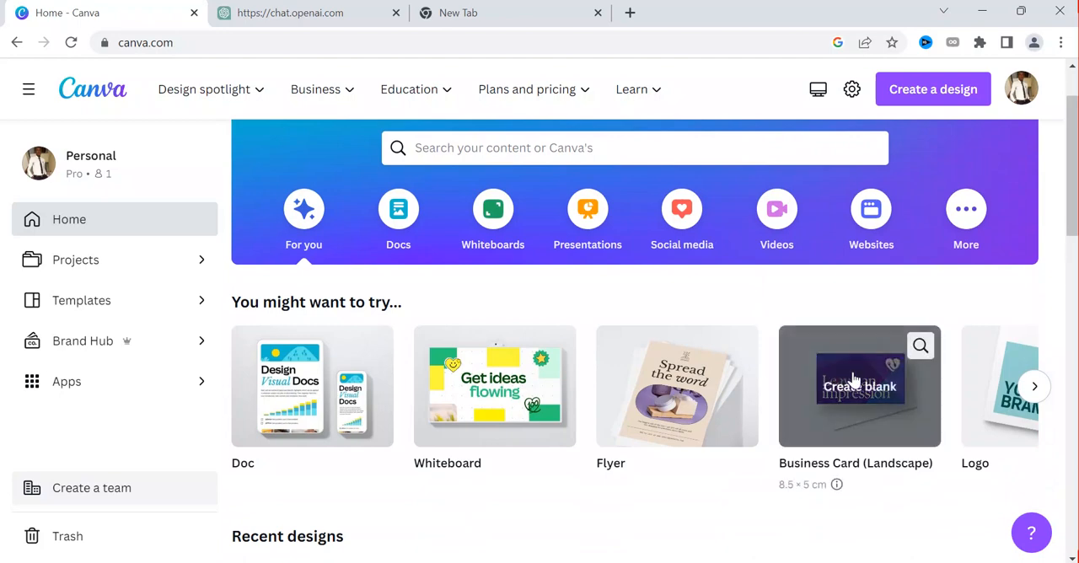
pyautogui.scroll(-1, 941, 328)
pyautogui.scroll(-1, 826, 368)
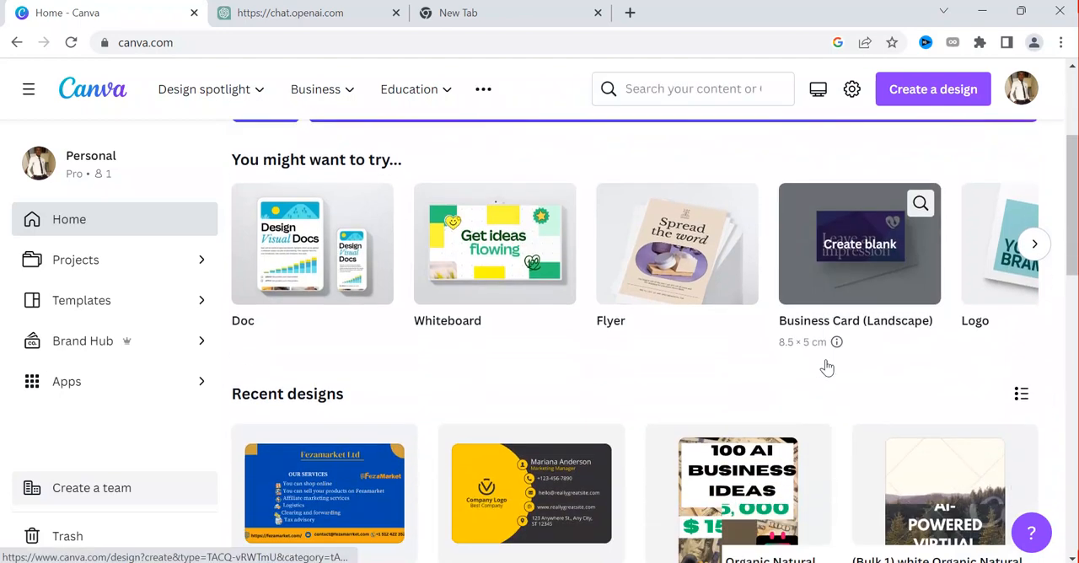
pyautogui.scroll(2, 826, 368)
pyautogui.scroll(-1, 826, 367)
pyautogui.scroll(2, 826, 366)
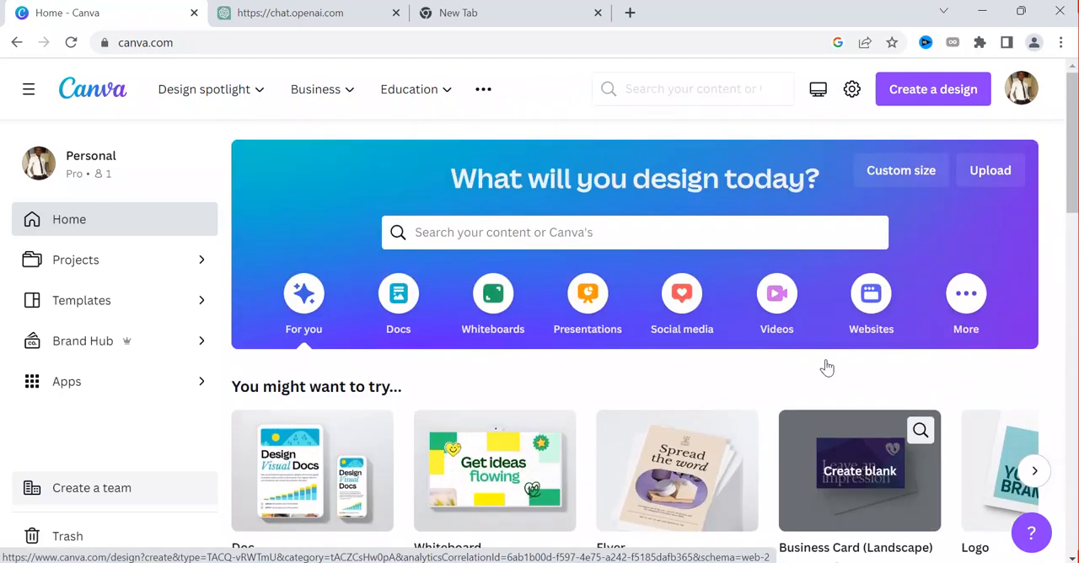
pyautogui.click(773, 303)
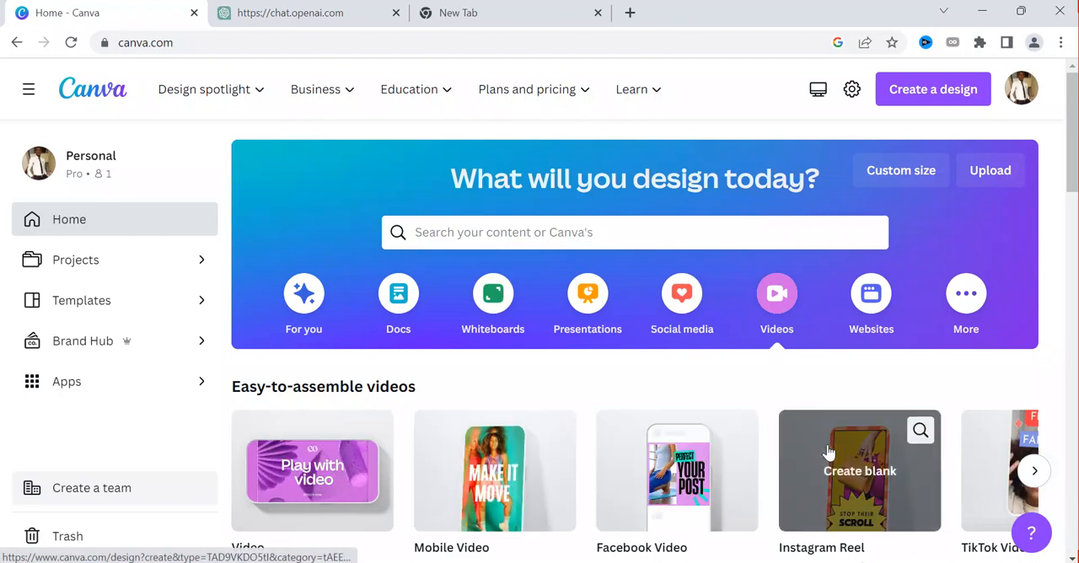
# Search the Canva templates for "short"
pyautogui.click(590, 242)
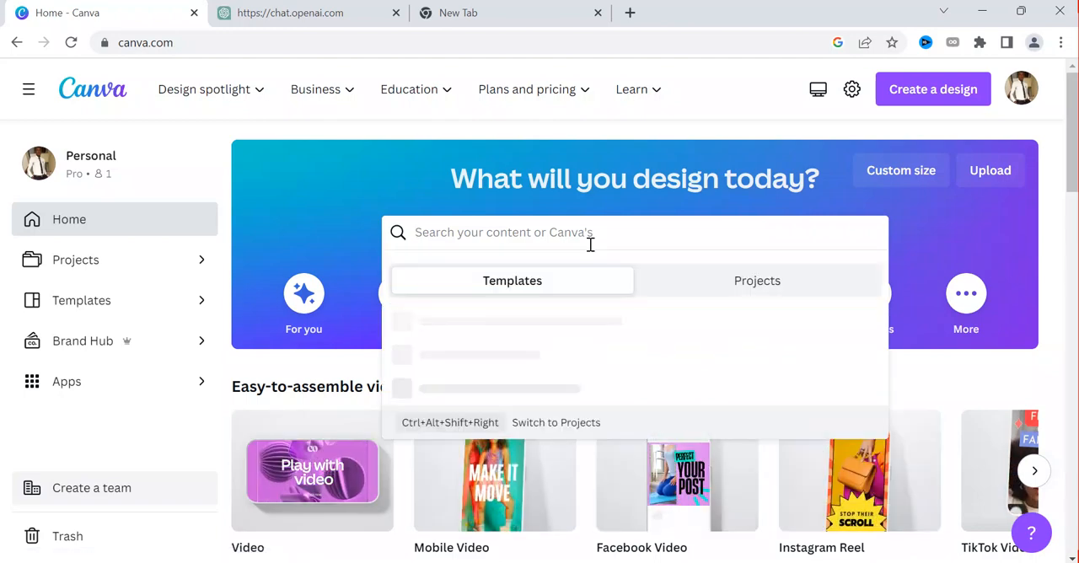
pyautogui.write('short')
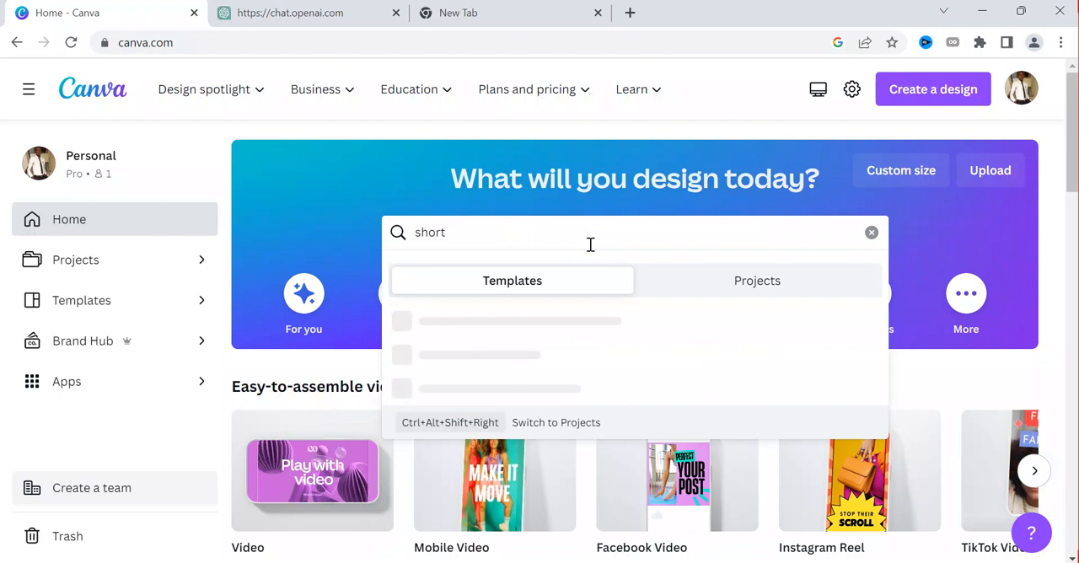
pyautogui.press('Return')
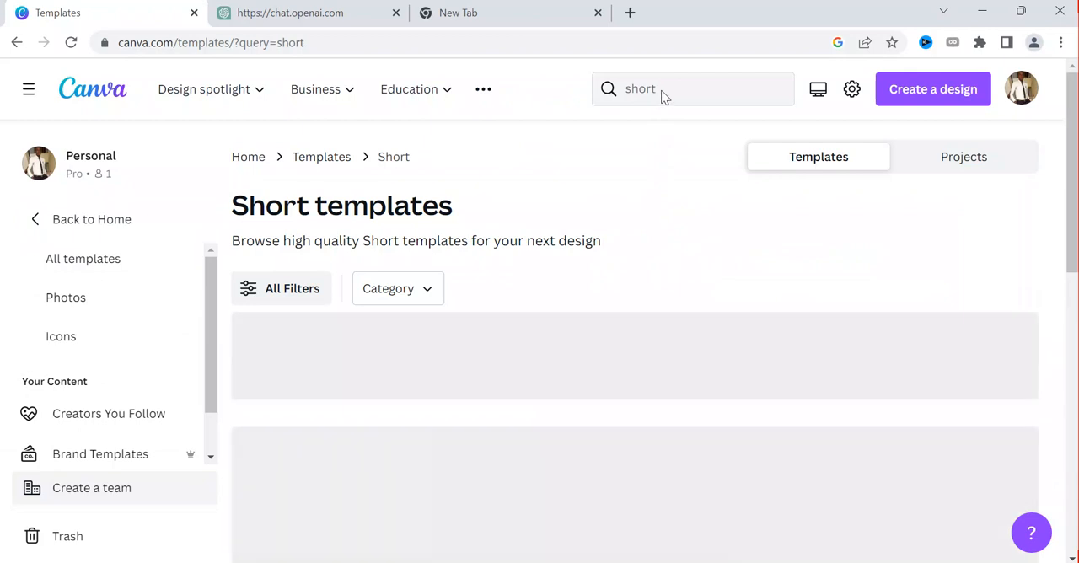
# Open the preview of the Simple Purple Motivation Short Mobile Video template and browse the similar templates below it
pyautogui.scroll(-2, 727, 261)
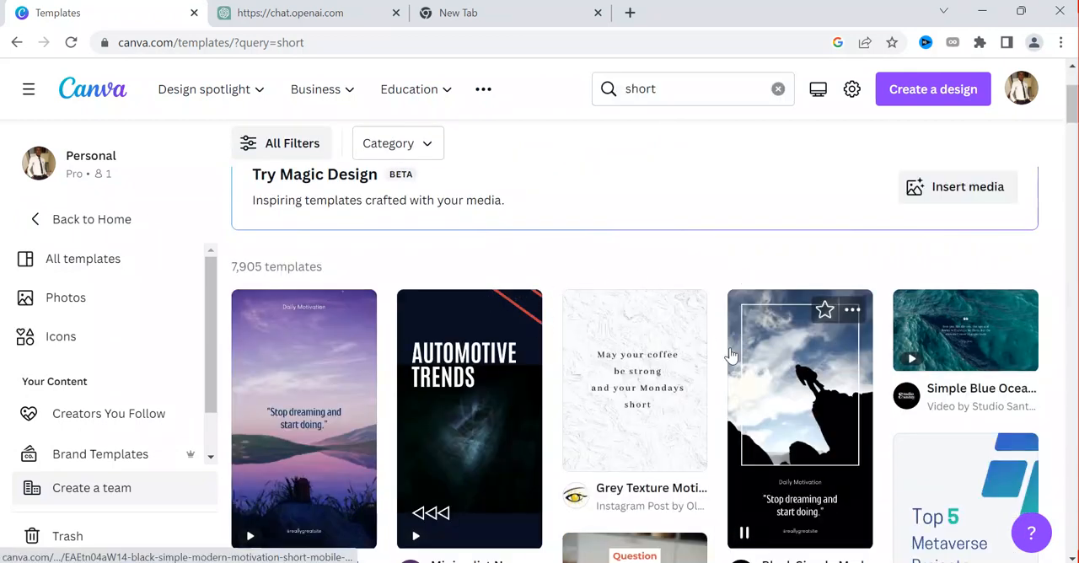
pyautogui.scroll(-1, 573, 354)
pyautogui.scroll(-2, 354, 368)
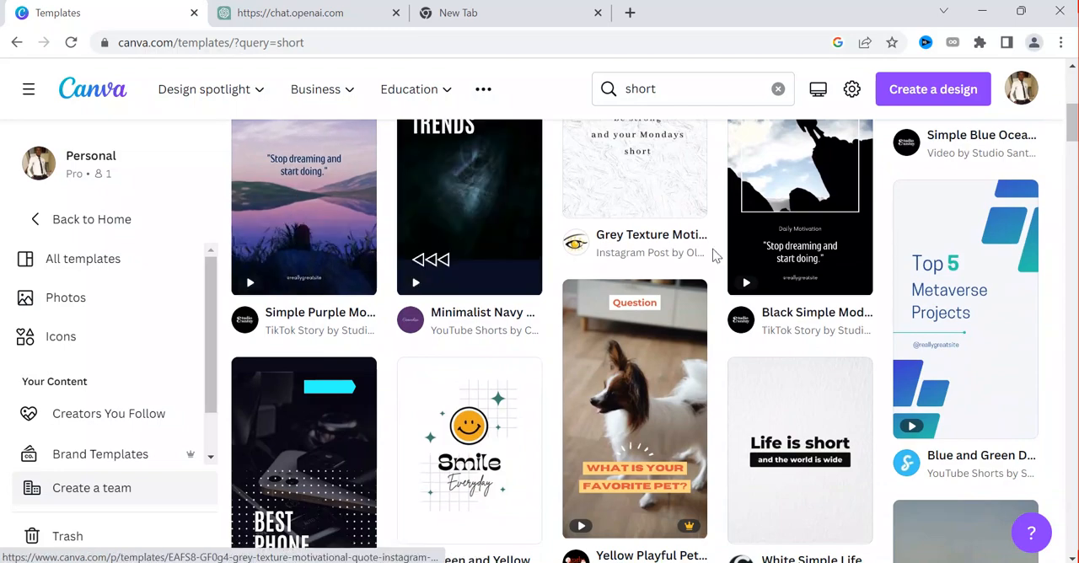
pyautogui.scroll(-2, 706, 289)
pyautogui.scroll(3, 341, 279)
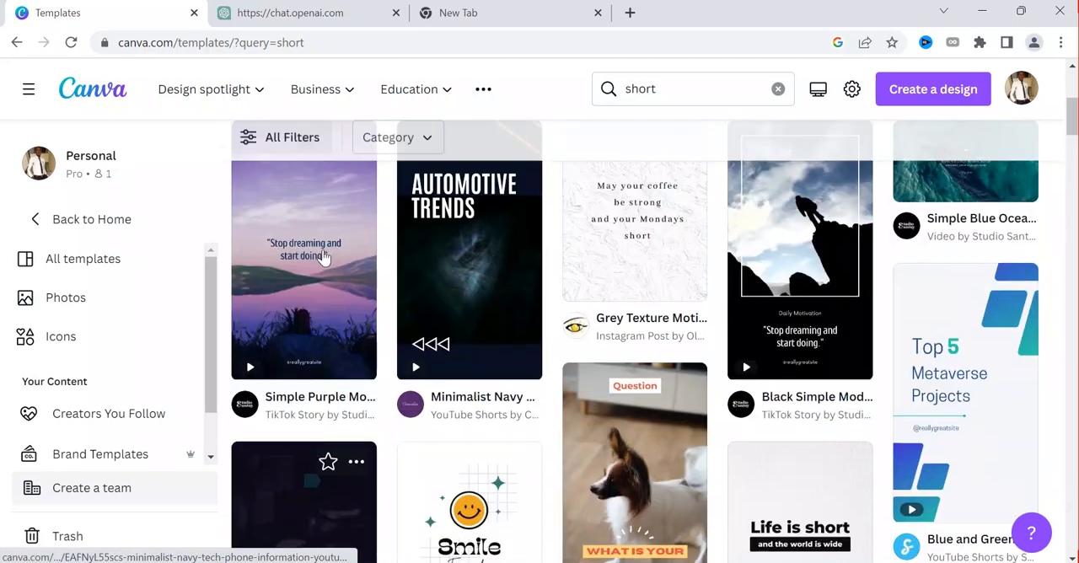
pyautogui.click(291, 285)
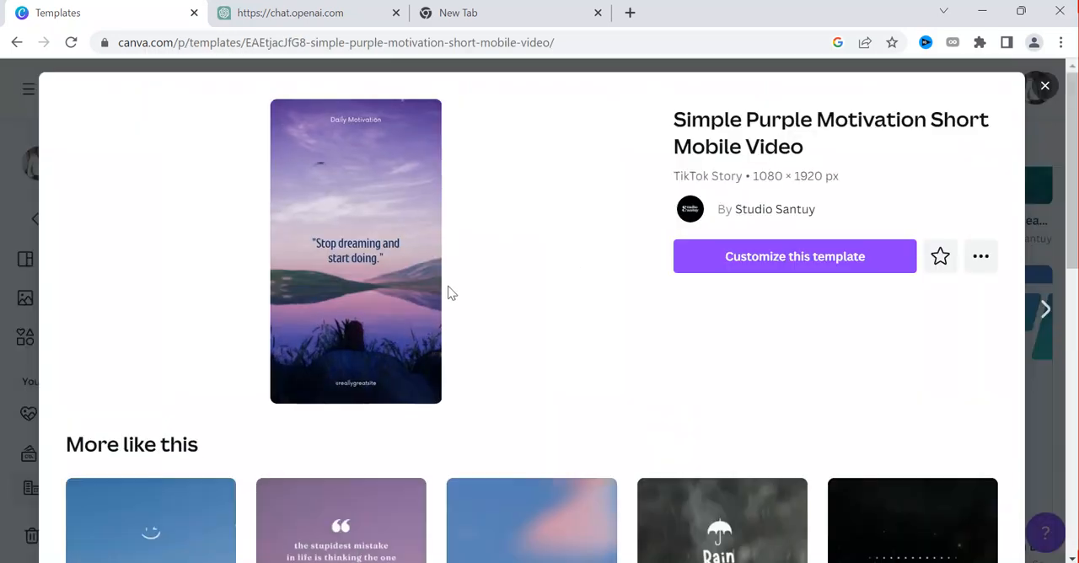
pyautogui.scroll(-2, 448, 287)
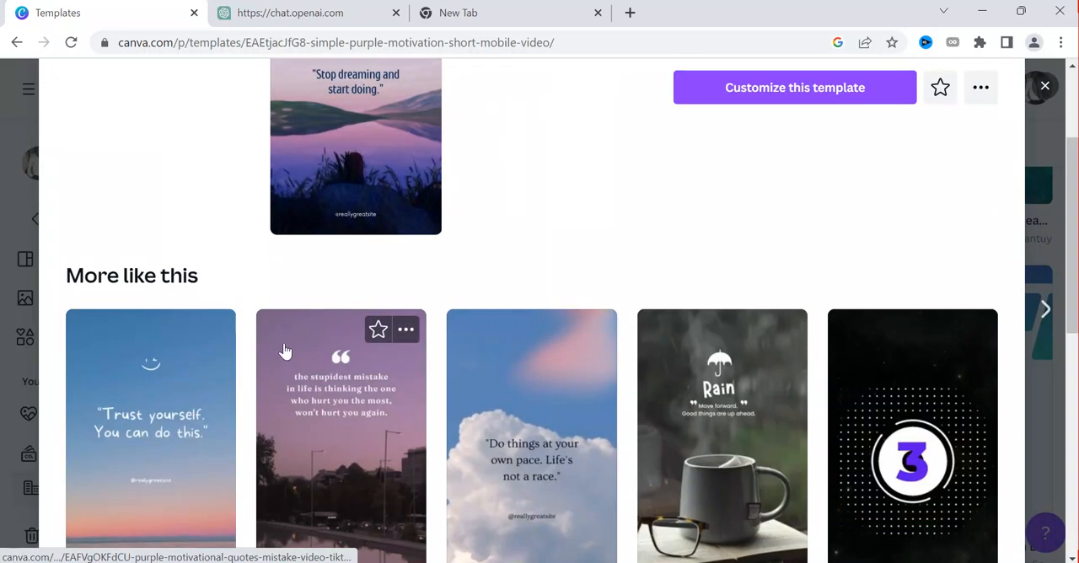
pyautogui.scroll(-2, 295, 352)
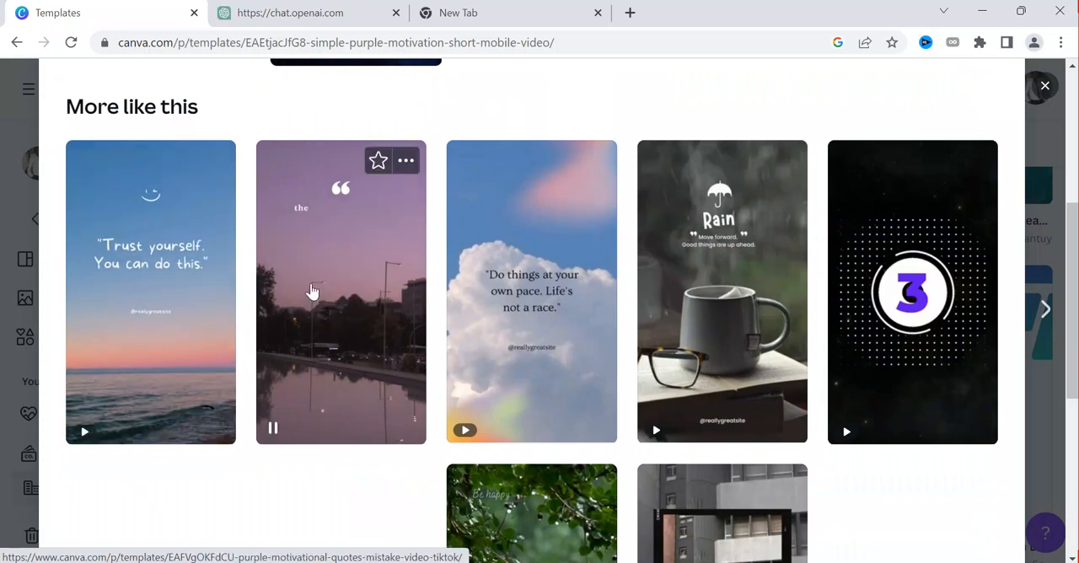
# Open the Orange and Blue Simple Quotes TikTok Video template and start customizing it
pyautogui.click(180, 301)
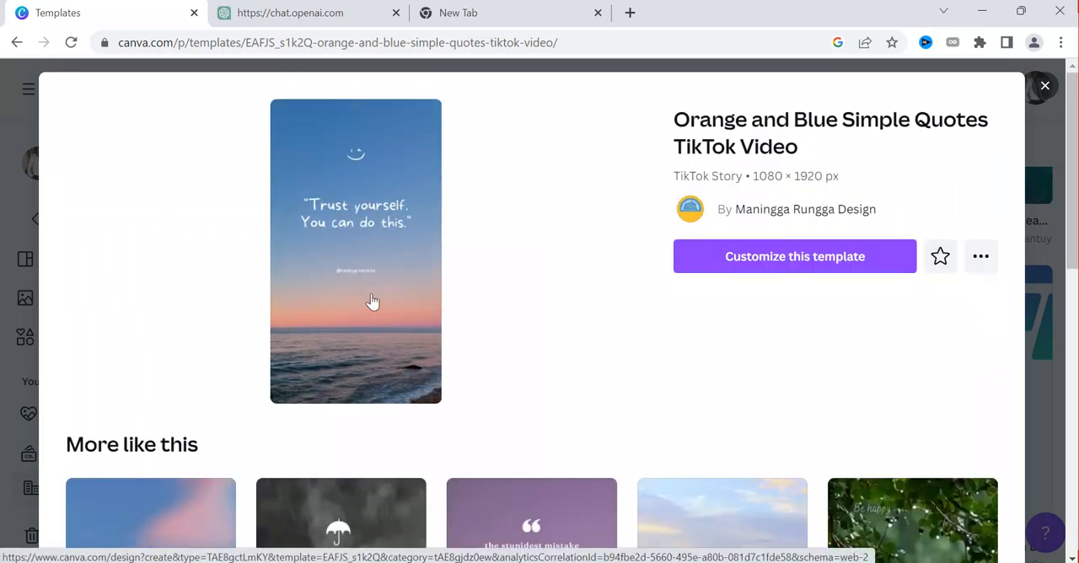
pyautogui.click(731, 270)
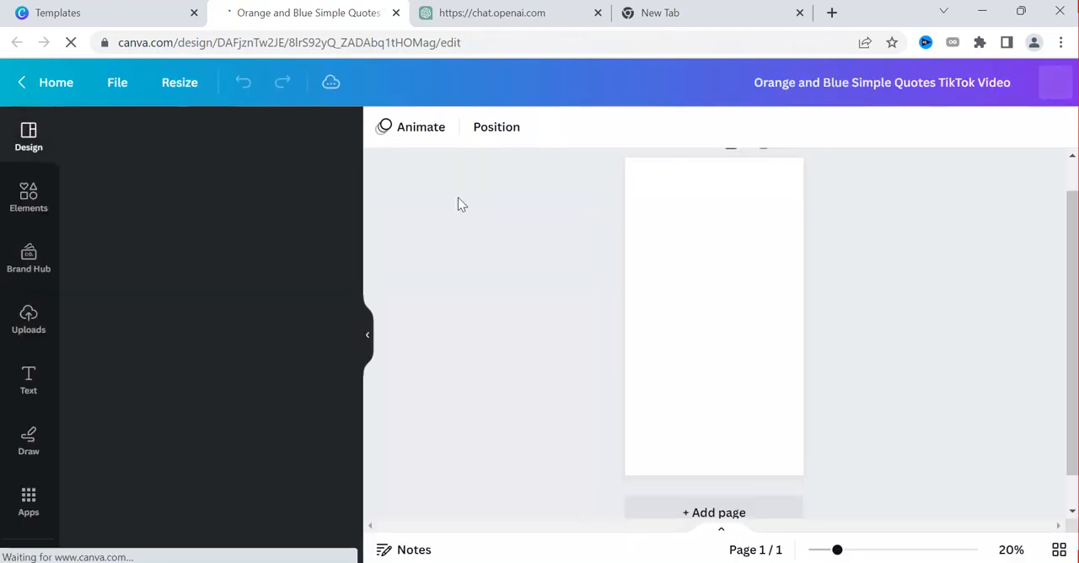
# Switch to ChatGPT, ask it to continue writing the business ideas table, and look back over the generated rows
pyautogui.click(489, 12)
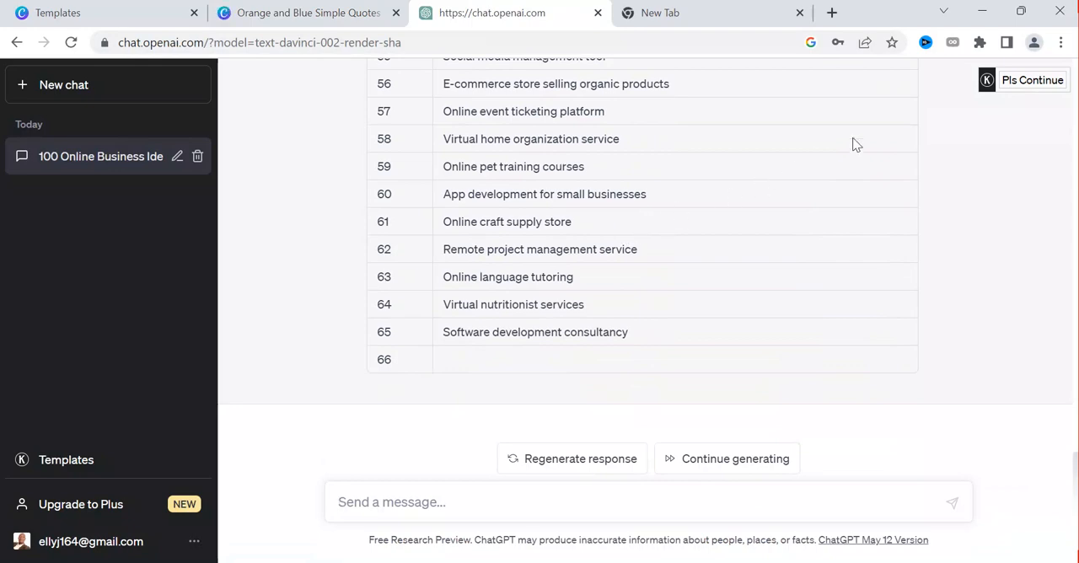
pyautogui.click(1030, 81)
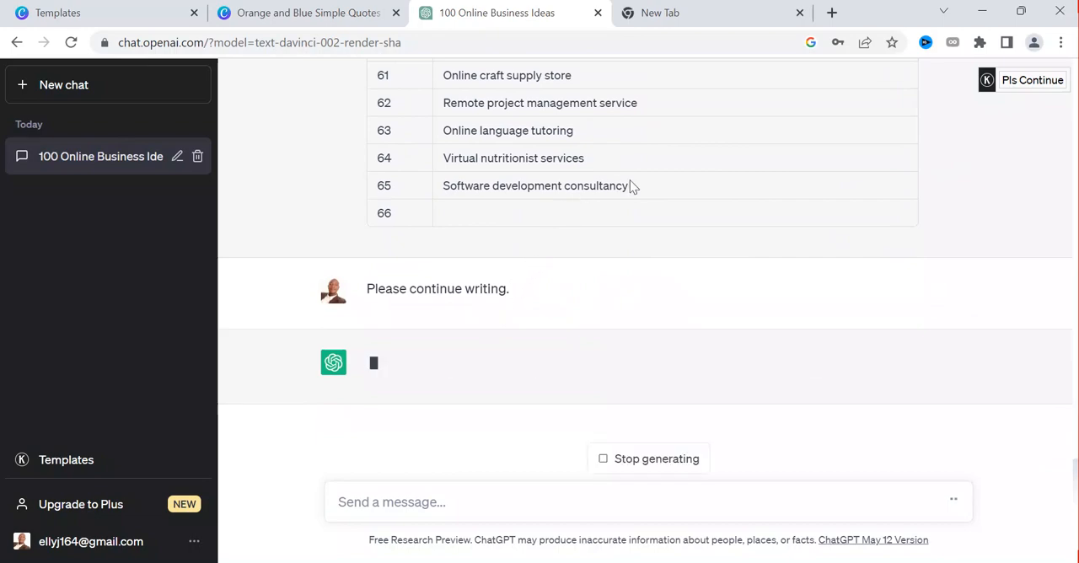
pyautogui.scroll(15, 556, 187)
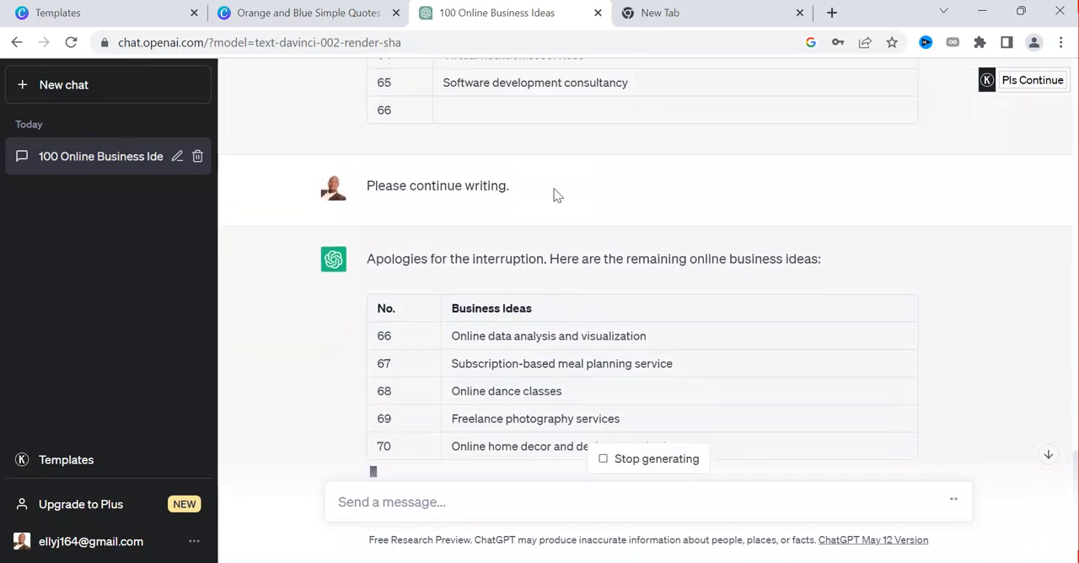
pyautogui.scroll(6, 563, 181)
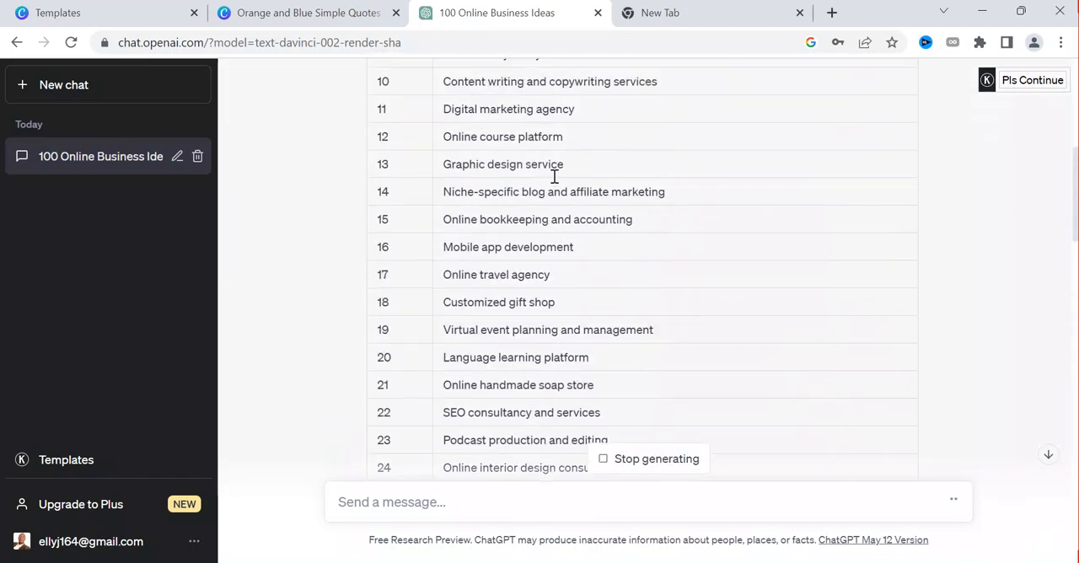
# Return to the Canva design and delete the smiley graphic above the quote
pyautogui.click(295, 14)
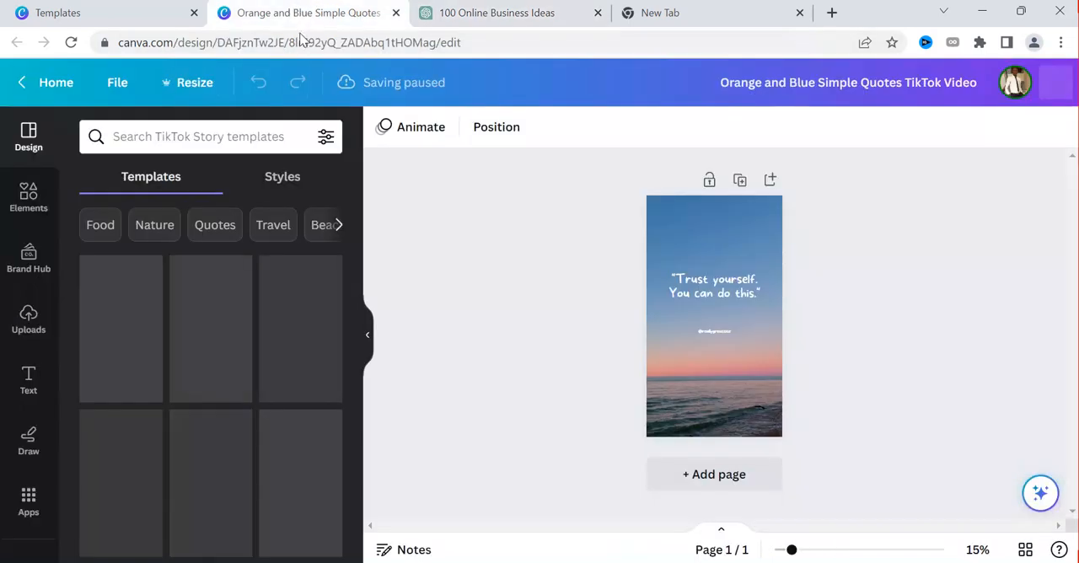
pyautogui.click(730, 253)
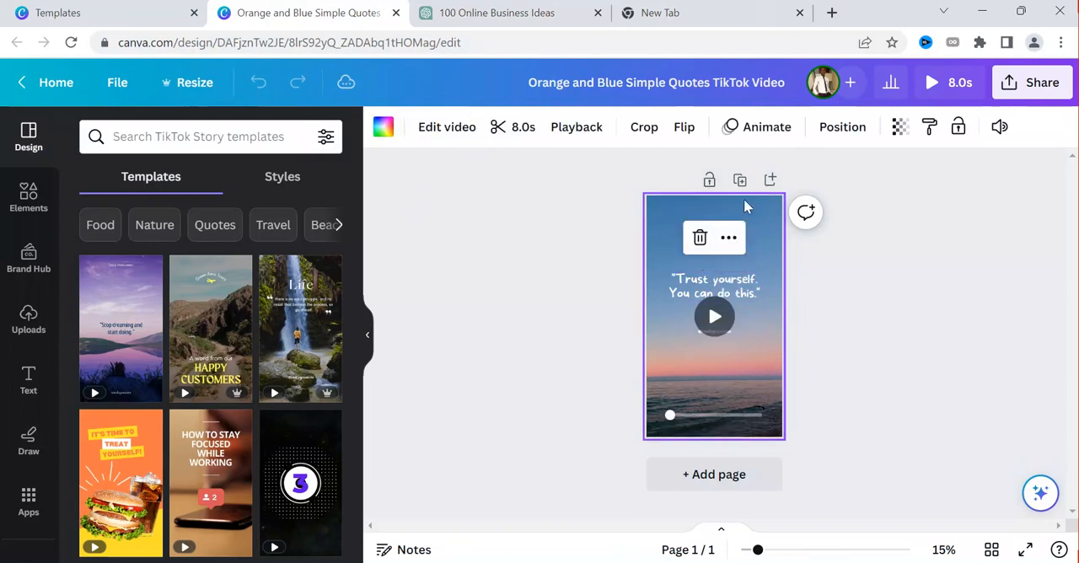
pyautogui.click(806, 283)
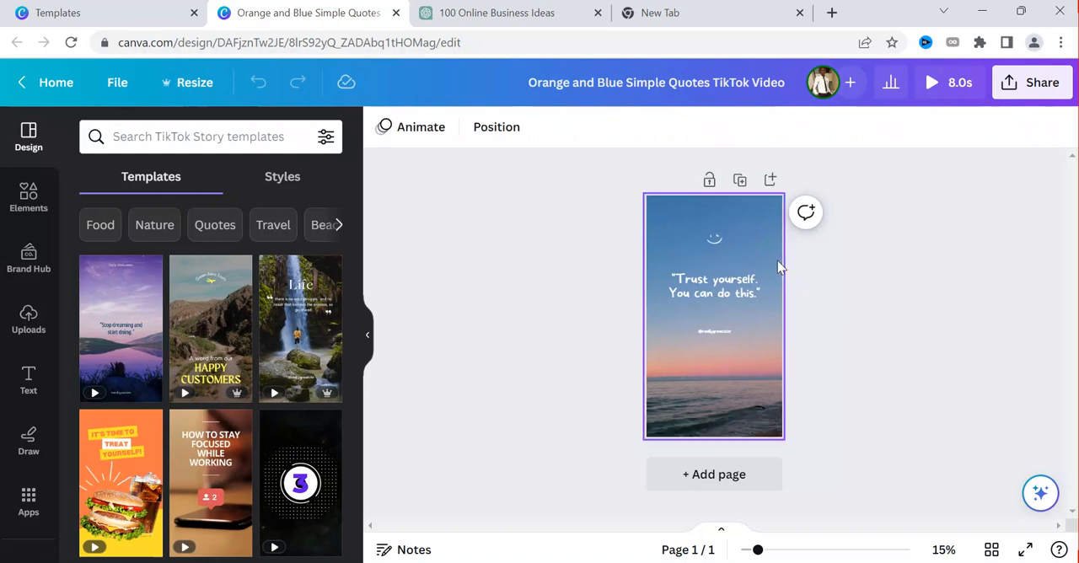
pyautogui.click(714, 238)
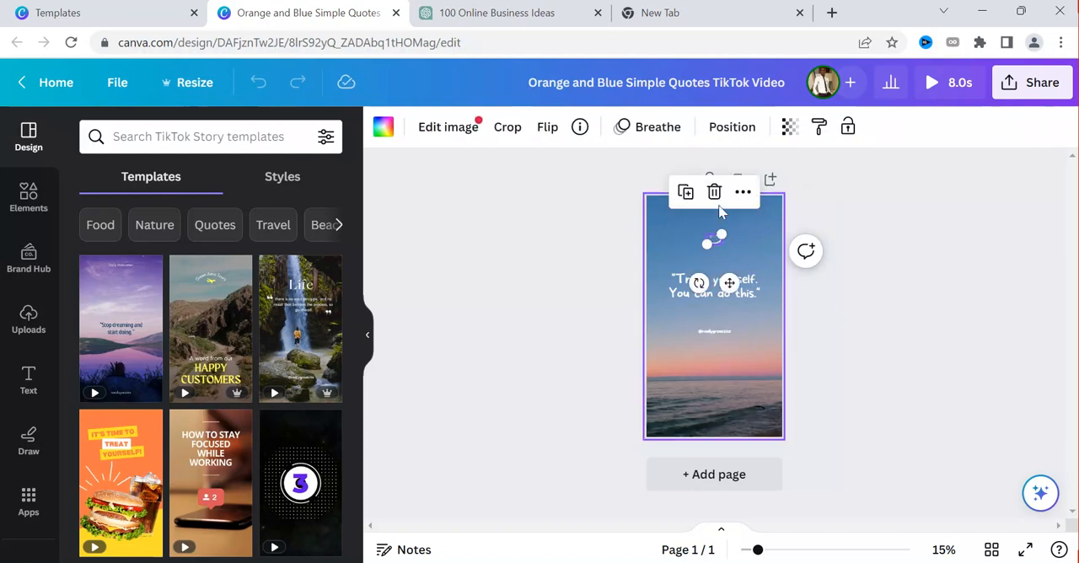
pyautogui.press('Delete')
pyautogui.click(738, 335)
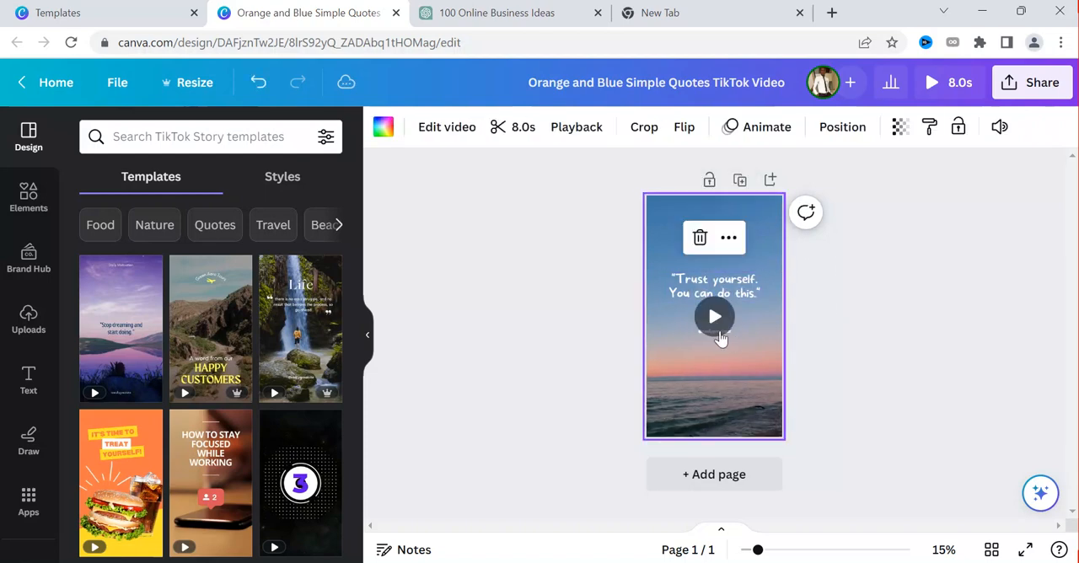
pyautogui.click(700, 239)
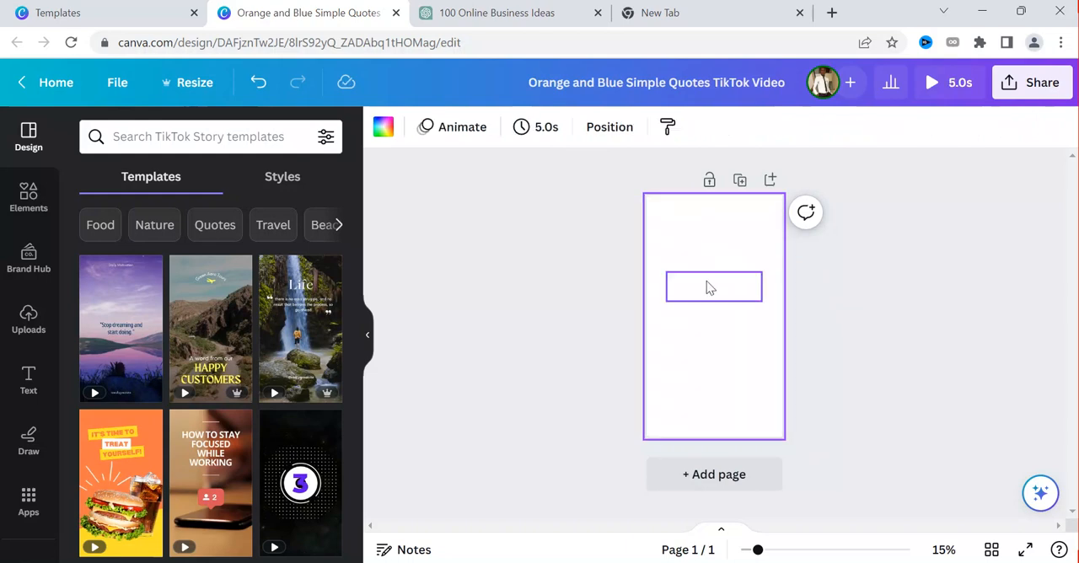
pyautogui.hotkey('ctrl', 'z')
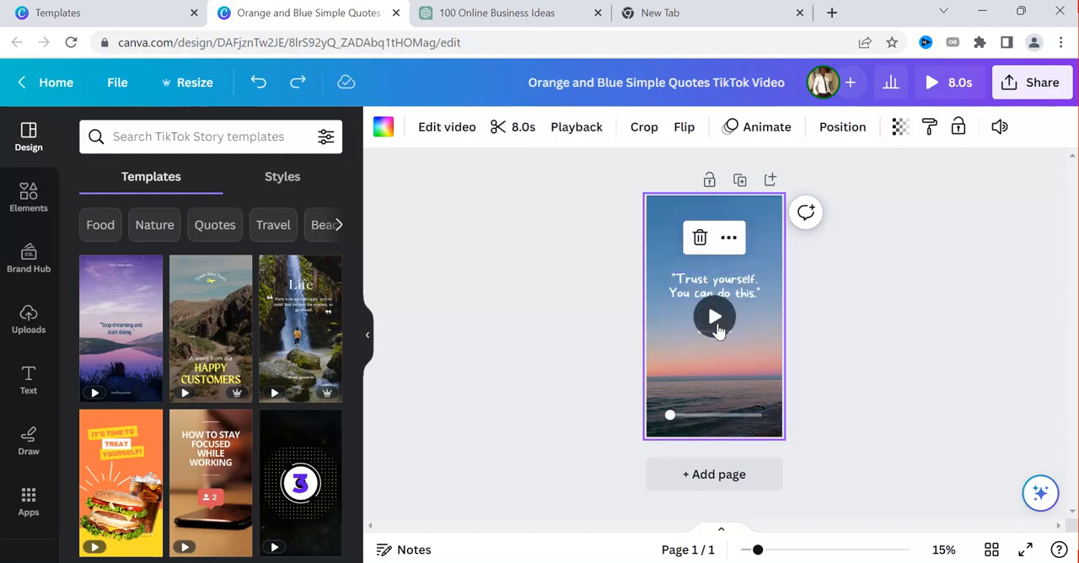
# Change the font of the "Trust yourself. You can do this." quote text to Now Bold
pyautogui.click(696, 288)
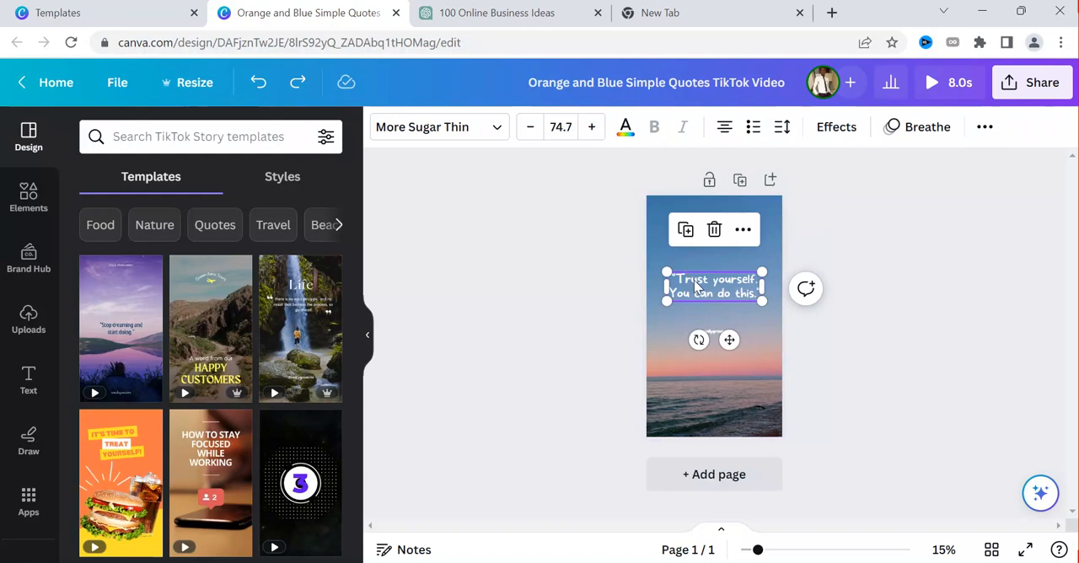
pyautogui.doubleClick(696, 286)
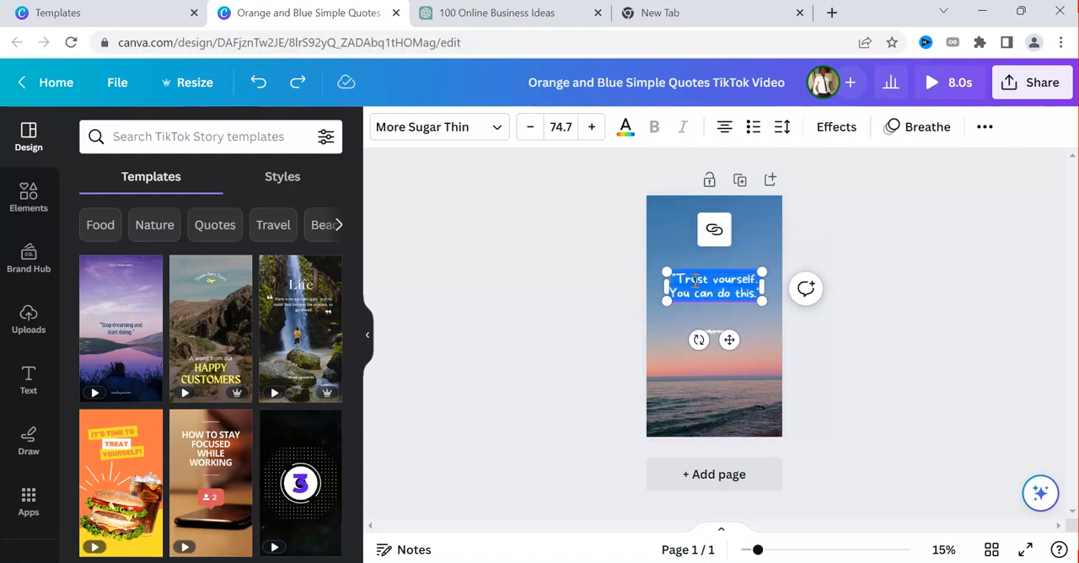
pyautogui.click(455, 128)
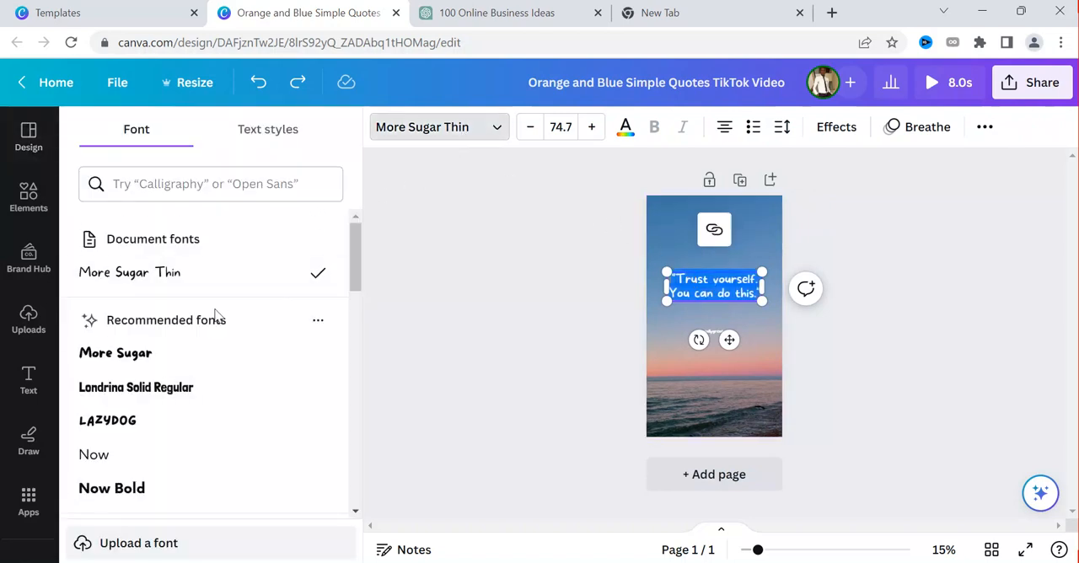
pyautogui.scroll(-1, 210, 396)
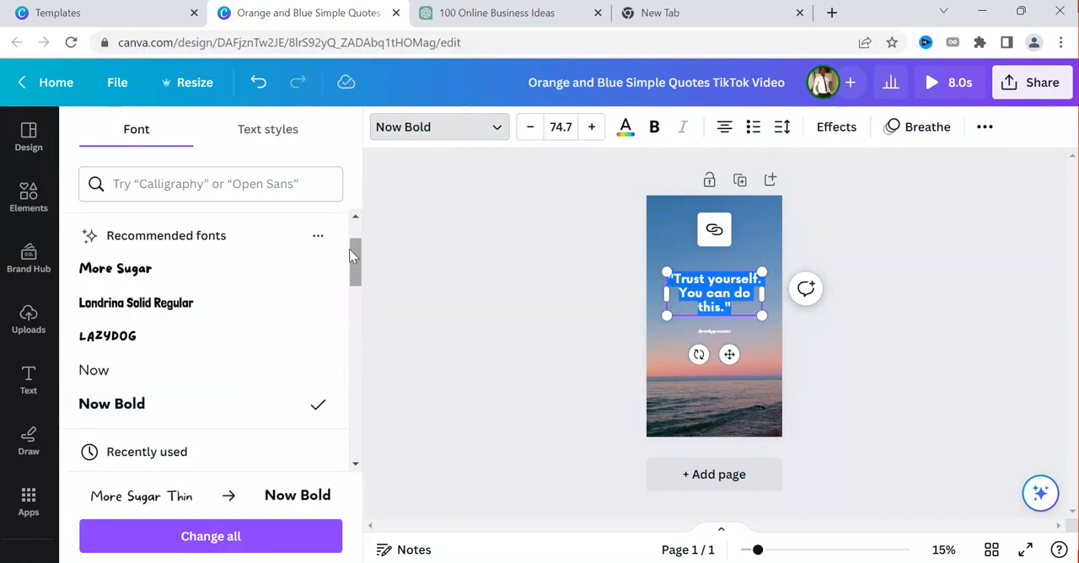
pyautogui.click(691, 234)
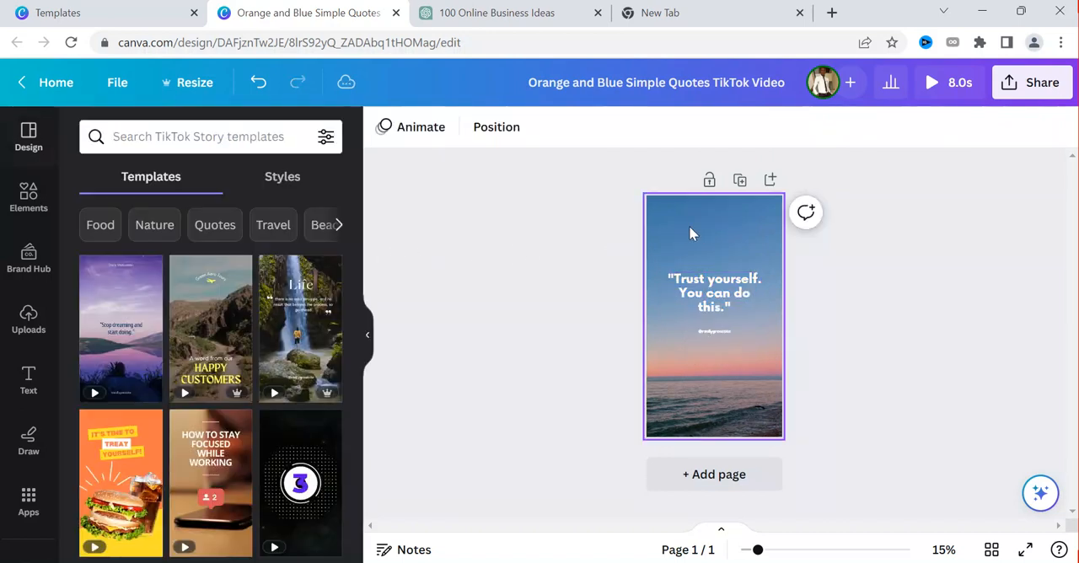
# Delete the small handle text below the quote
pyautogui.click(706, 312)
pyautogui.click(715, 339)
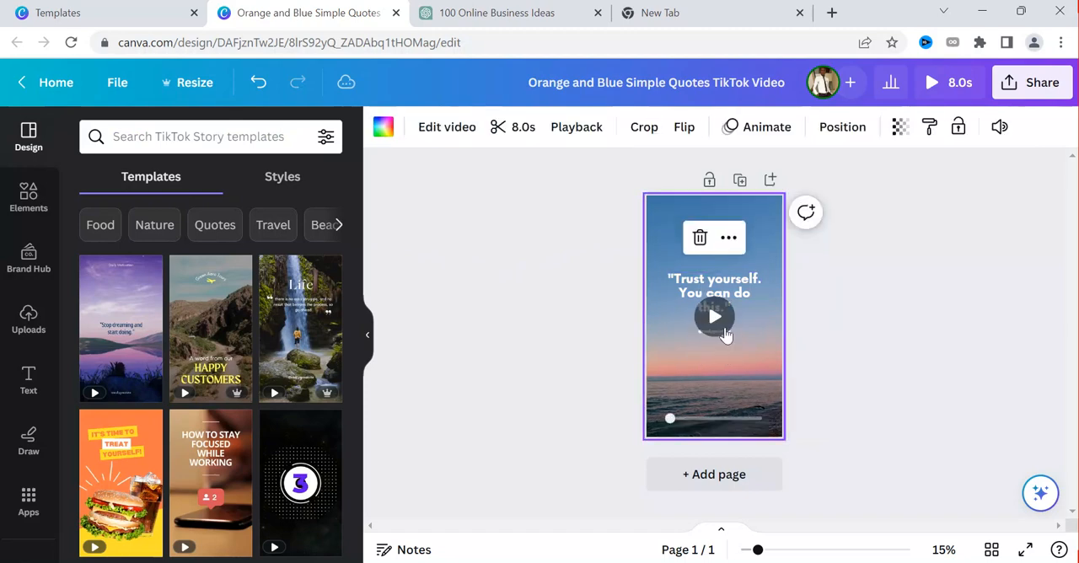
pyautogui.click(701, 329)
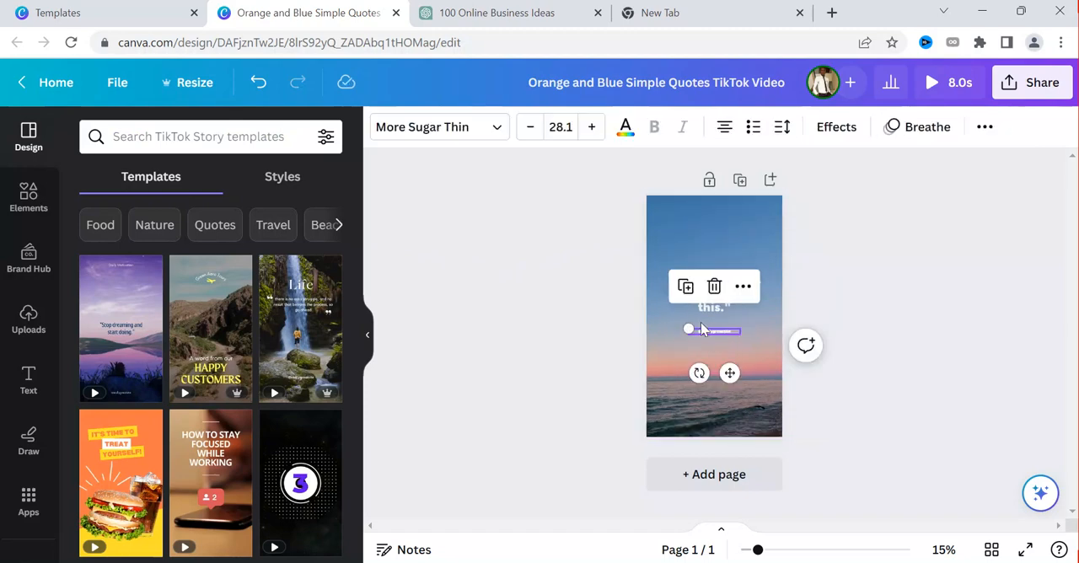
pyautogui.click(714, 287)
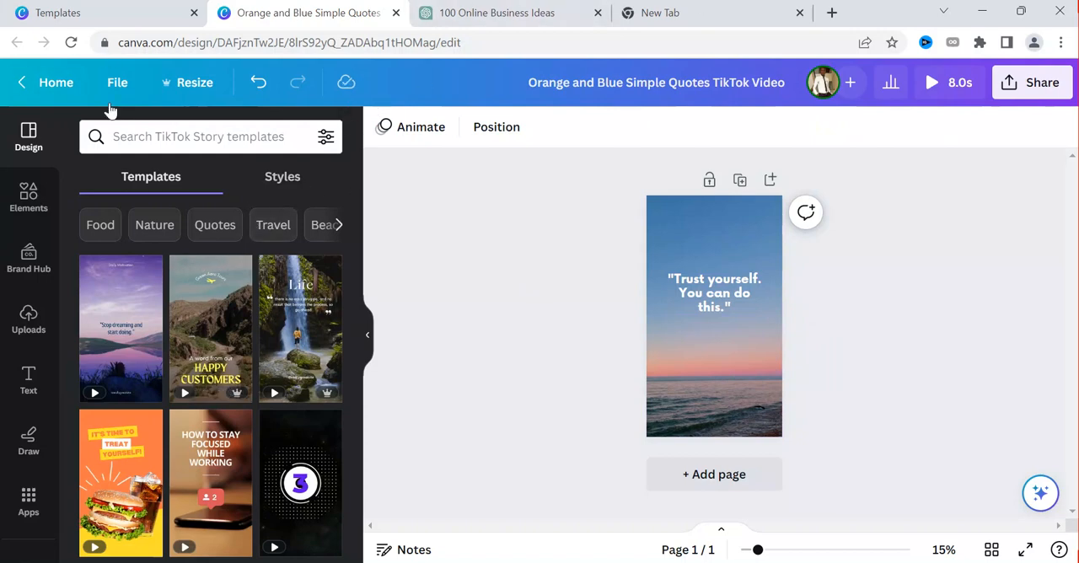
# Open Bulk create and bring up its table for adding data manually
pyautogui.scroll(-4, 17, 211)
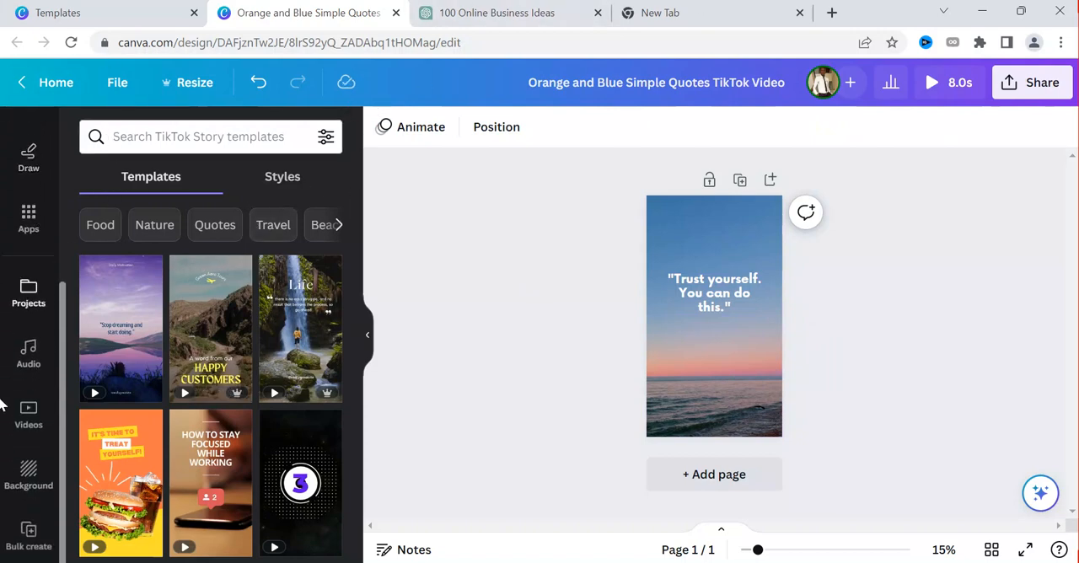
pyautogui.click(27, 539)
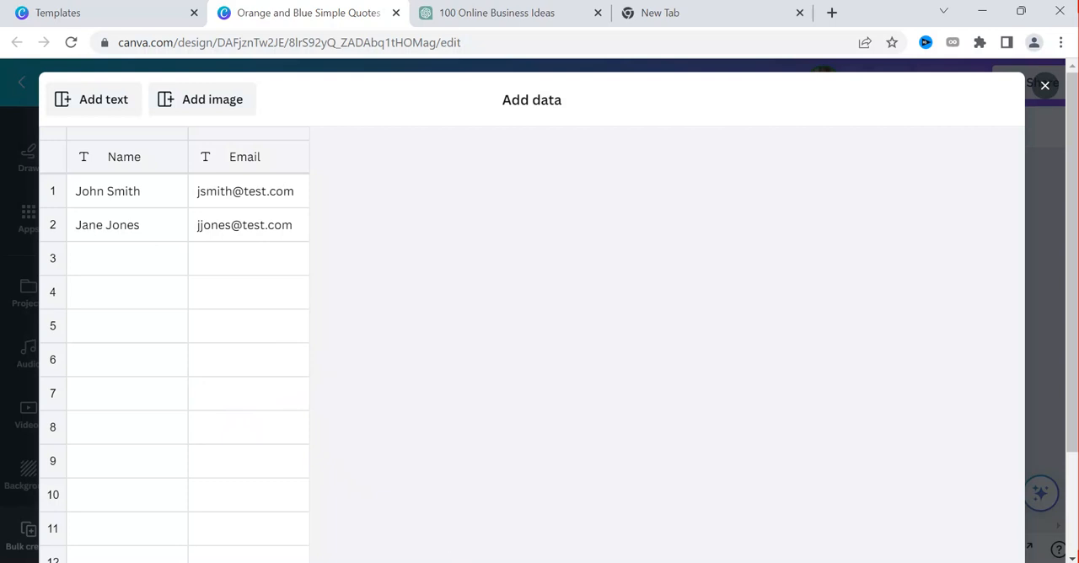
pyautogui.moveTo(550, 562)
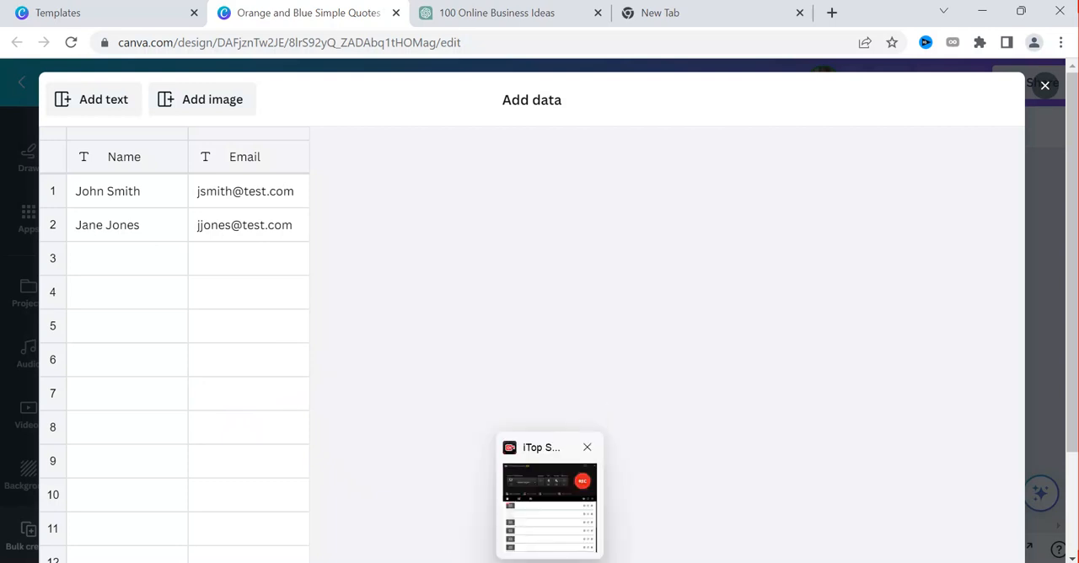
pyautogui.moveTo(364, 562)
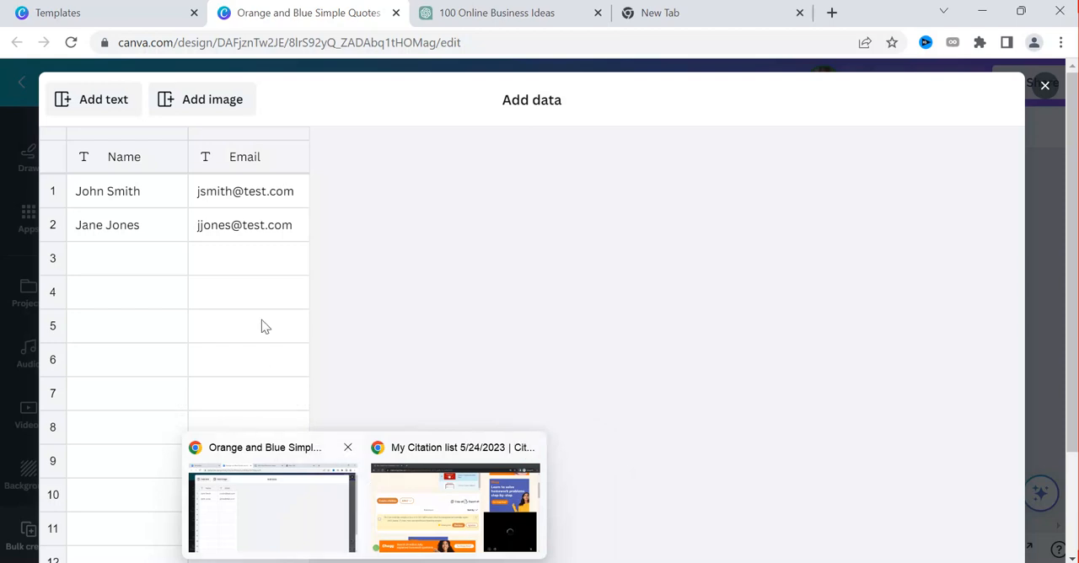
# Switch to ChatGPT and check the business ideas table through to its last row
pyautogui.click(476, 10)
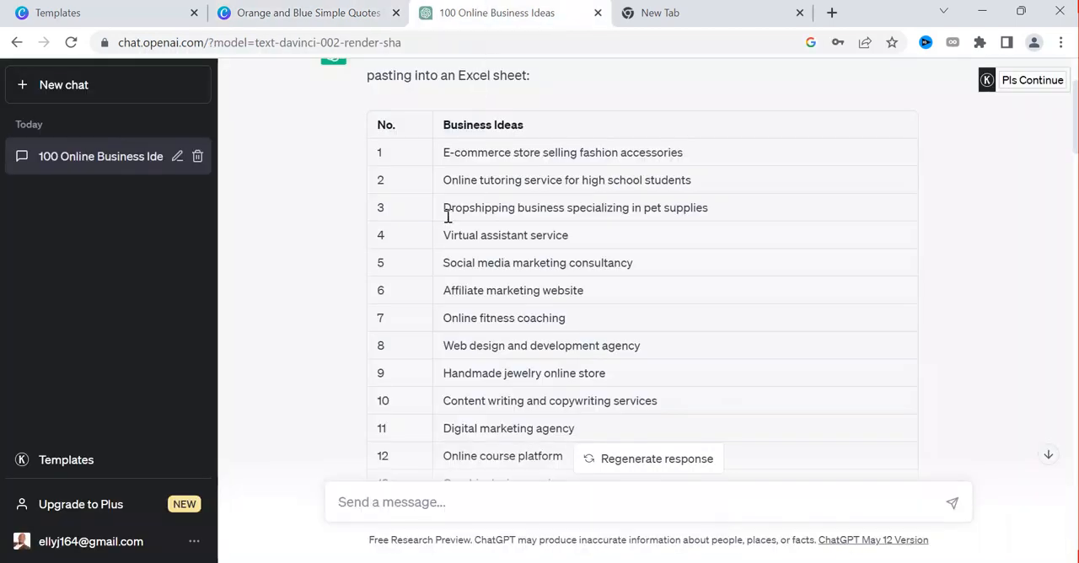
pyautogui.scroll(-20, 482, 330)
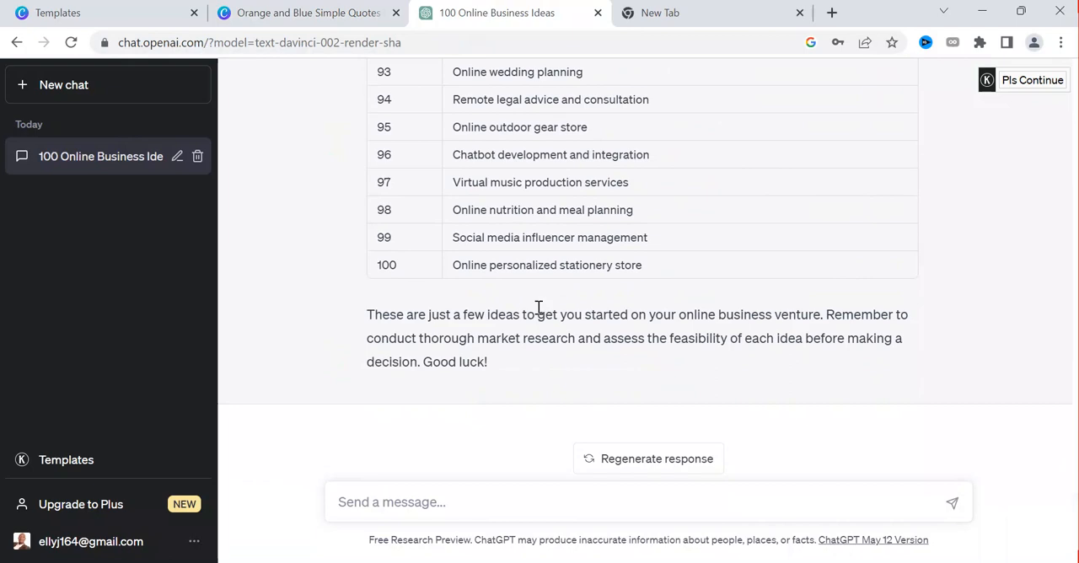
pyautogui.scroll(15, 538, 308)
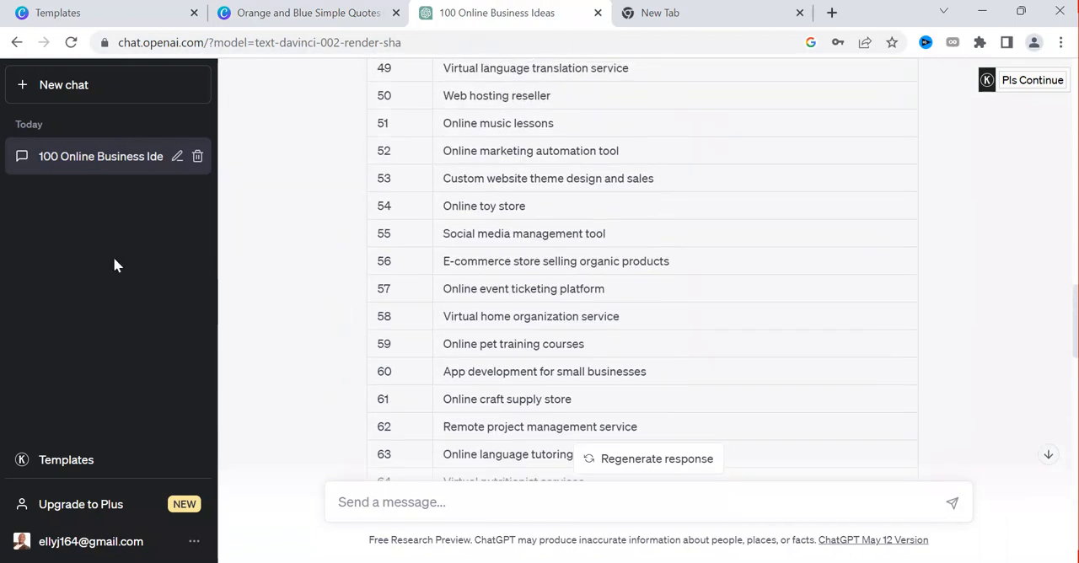
# Launch Excel, create a blank workbook, and select cell A1
pyautogui.click(63, 562)
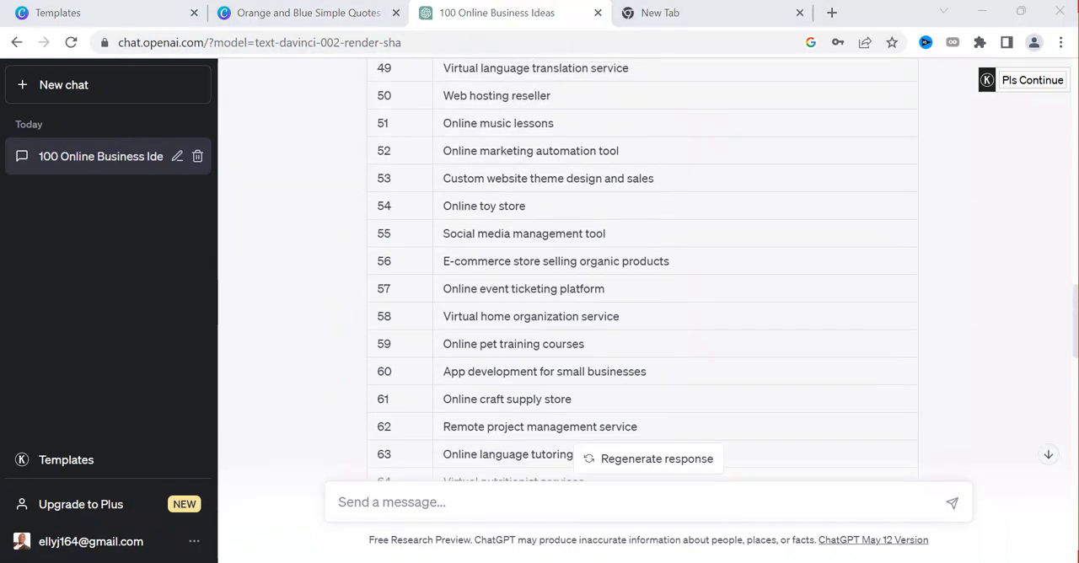
pyautogui.write('excel')
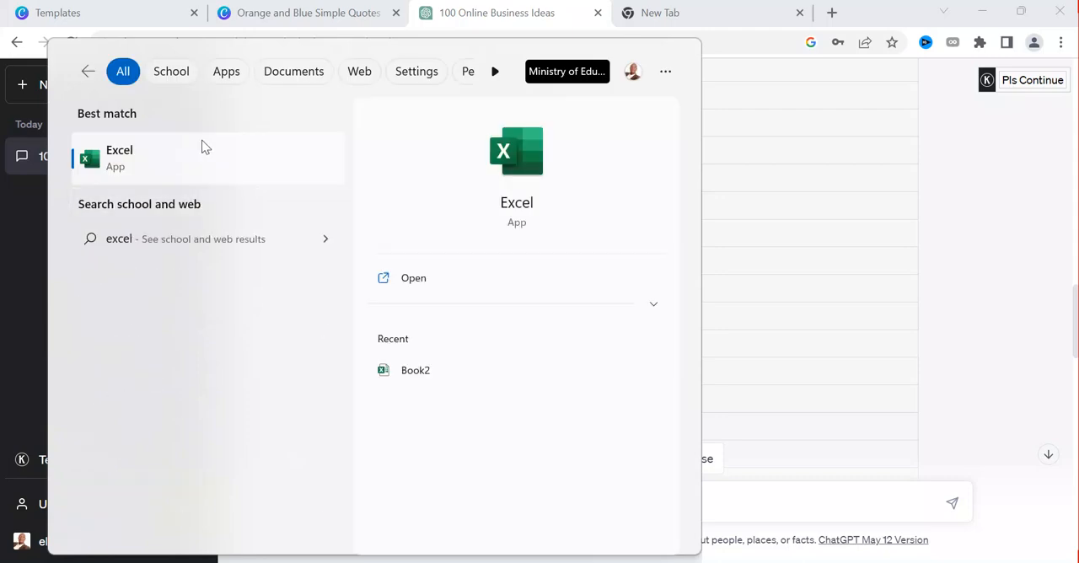
pyautogui.click(409, 284)
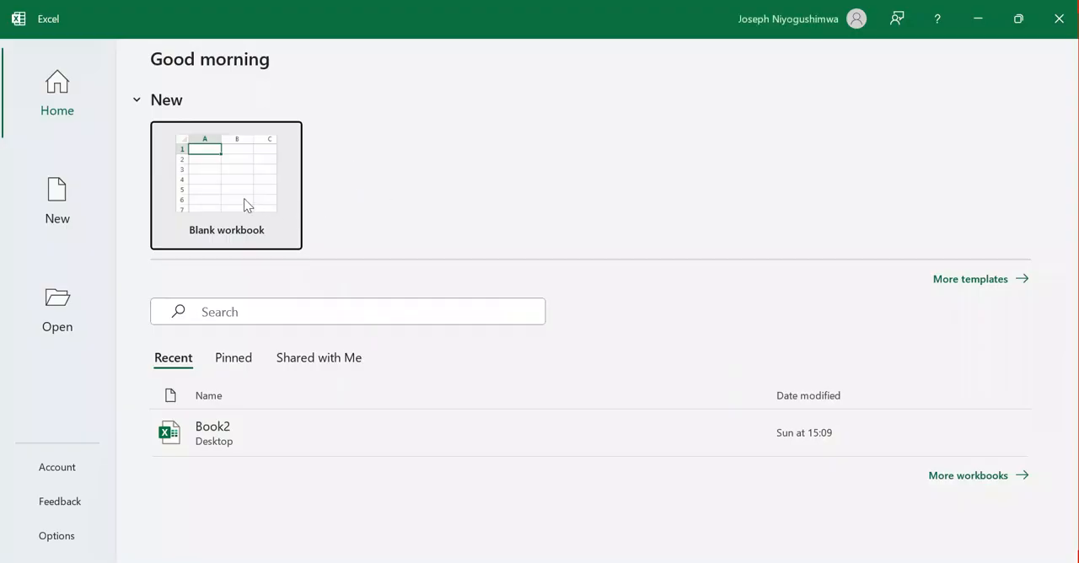
pyautogui.click(243, 204)
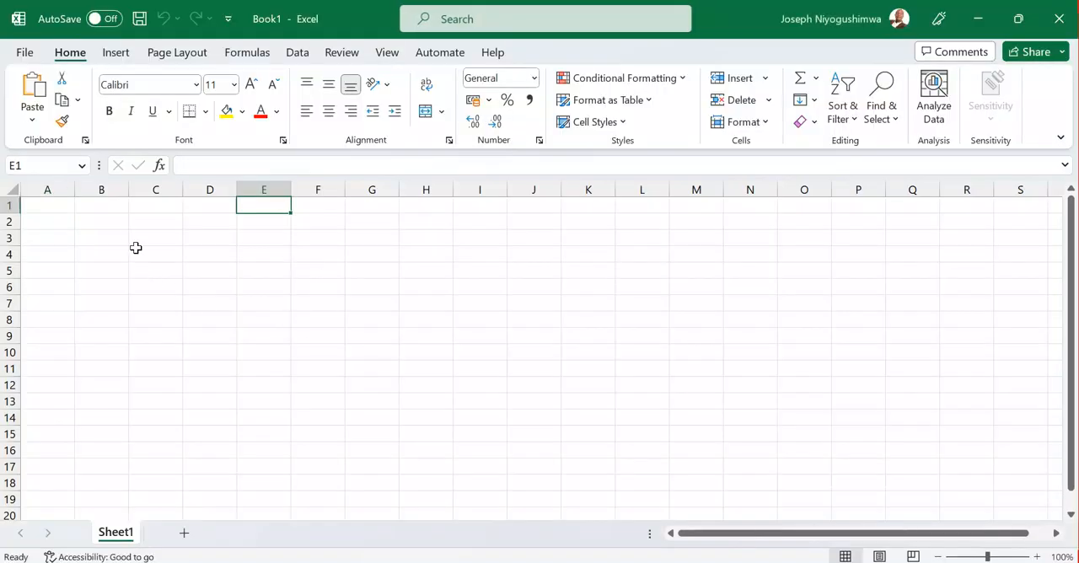
pyautogui.scroll(-2, 335, 263)
pyautogui.scroll(2, 126, 244)
pyautogui.click(51, 212)
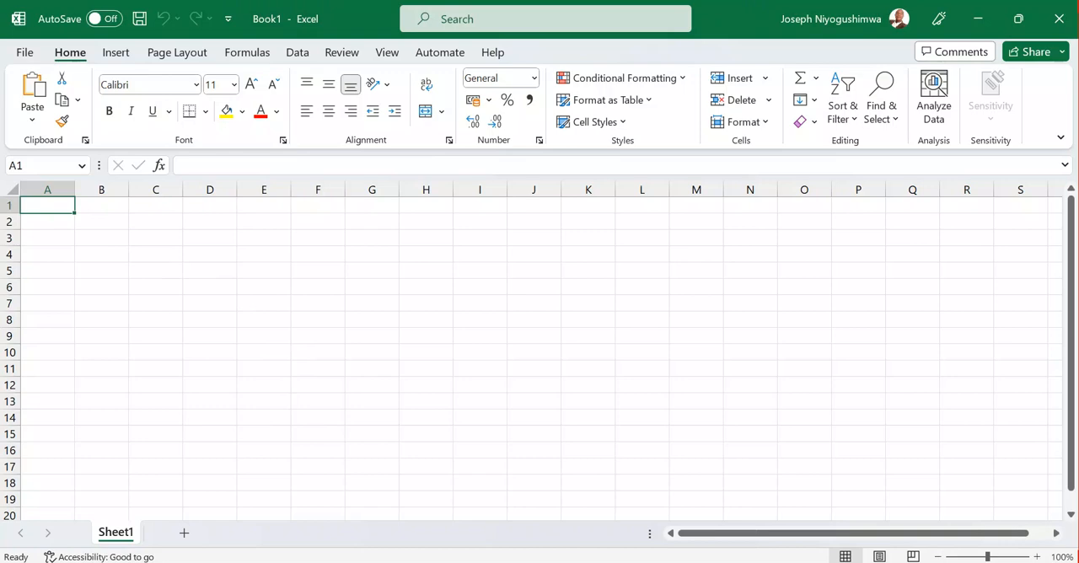
# Switch to ChatGPT and copy the business ideas table from its header row through idea 65
pyautogui.click(312, 530)
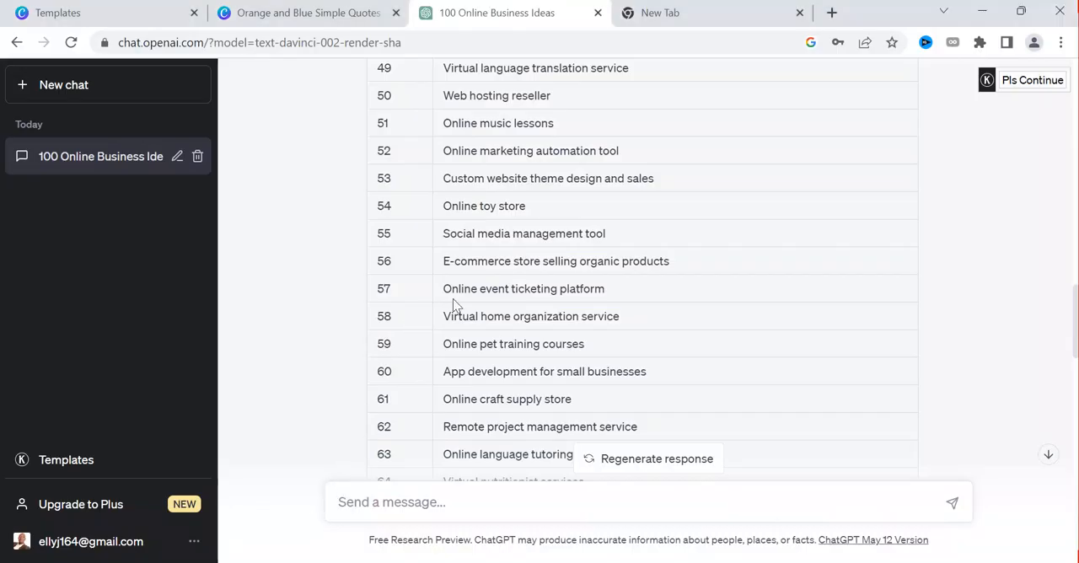
pyautogui.scroll(17, 422, 193)
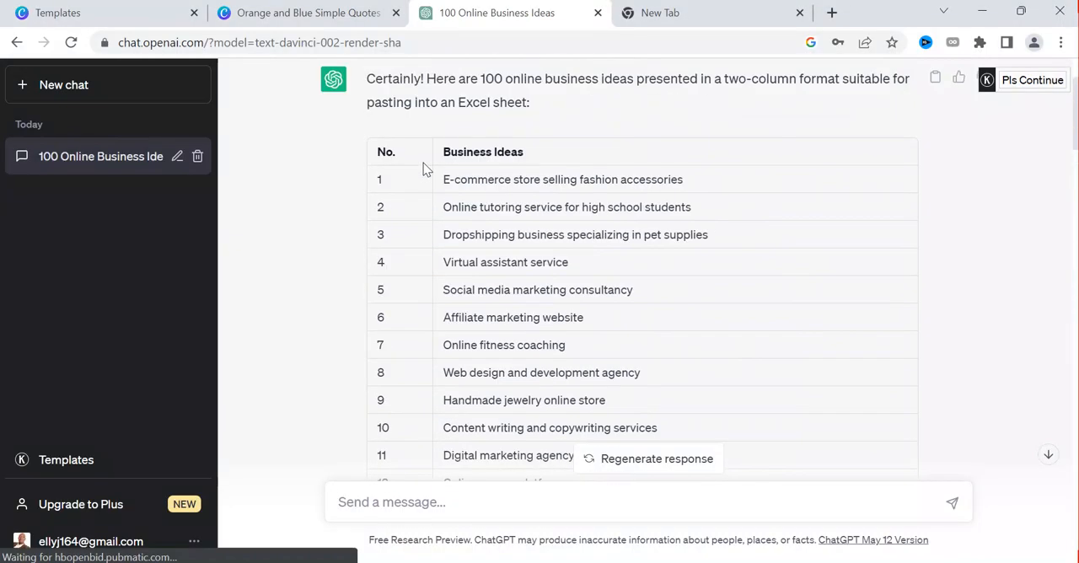
pyautogui.moveTo(395, 153); pyautogui.dragTo(381, 260)
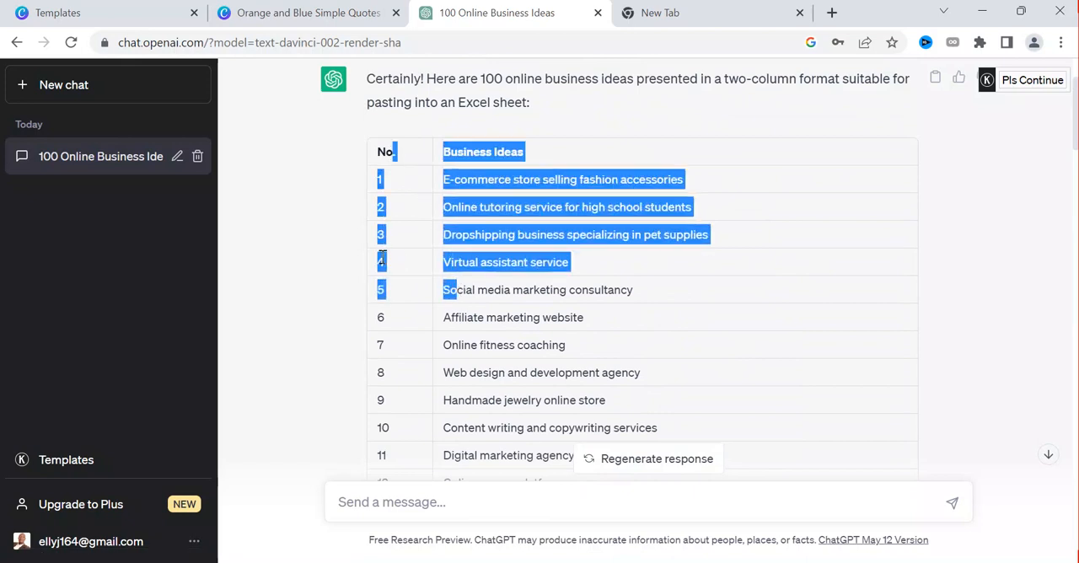
pyautogui.moveTo(373, 154); pyautogui.dragTo(606, 399)
pyautogui.rightClick(506, 264)
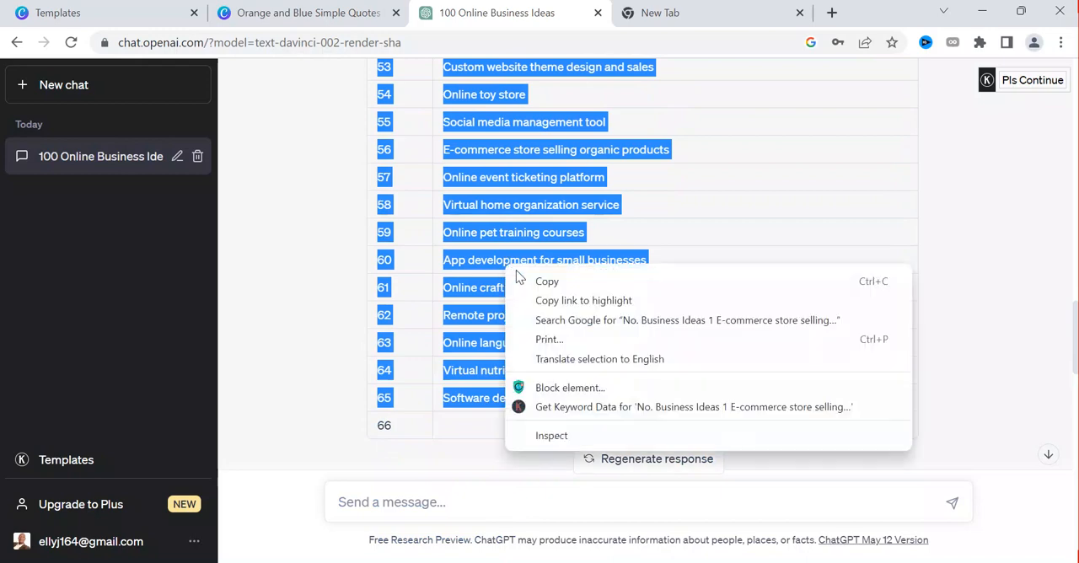
pyautogui.click(534, 282)
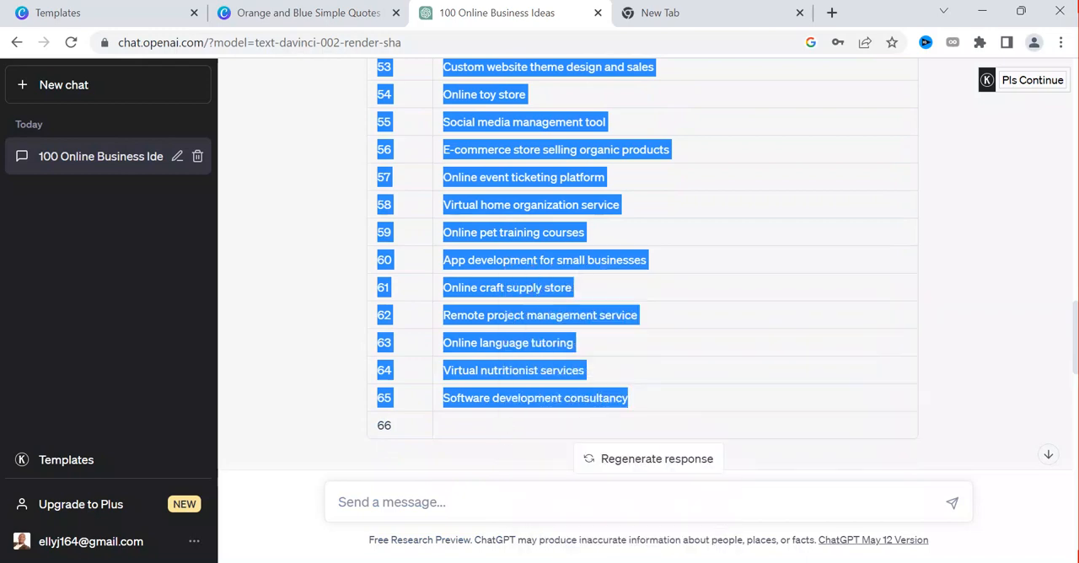
# Paste the copied table into the blank Excel workbook at A1 and widen column B
pyautogui.click(626, 562)
pyautogui.hotkey('ctrl', 'v')
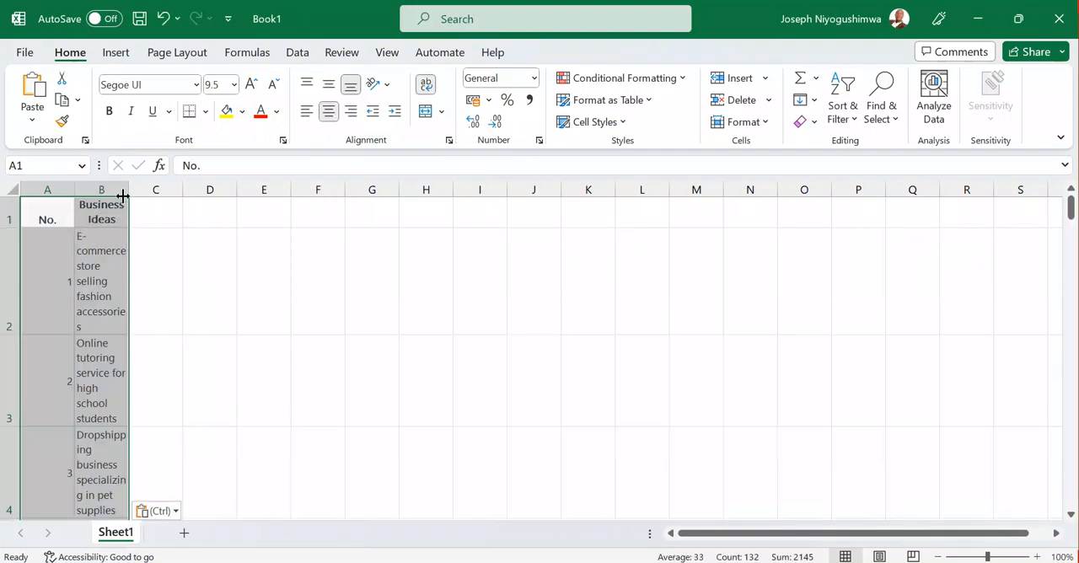
pyautogui.moveTo(128, 189); pyautogui.dragTo(239, 225)
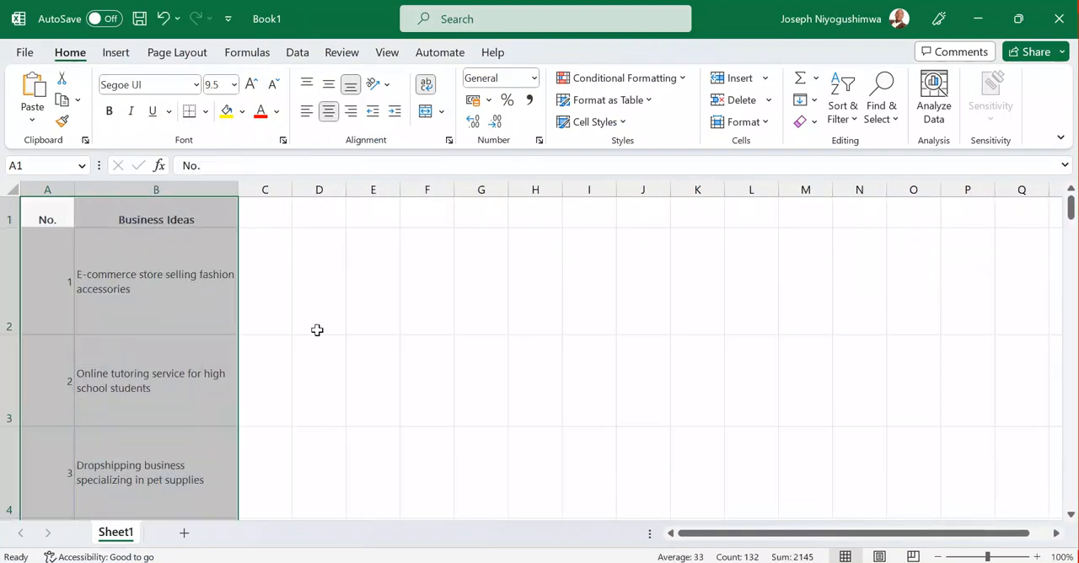
# AutoFit the column widths and row heights of the whole business ideas table
pyautogui.click(163, 313)
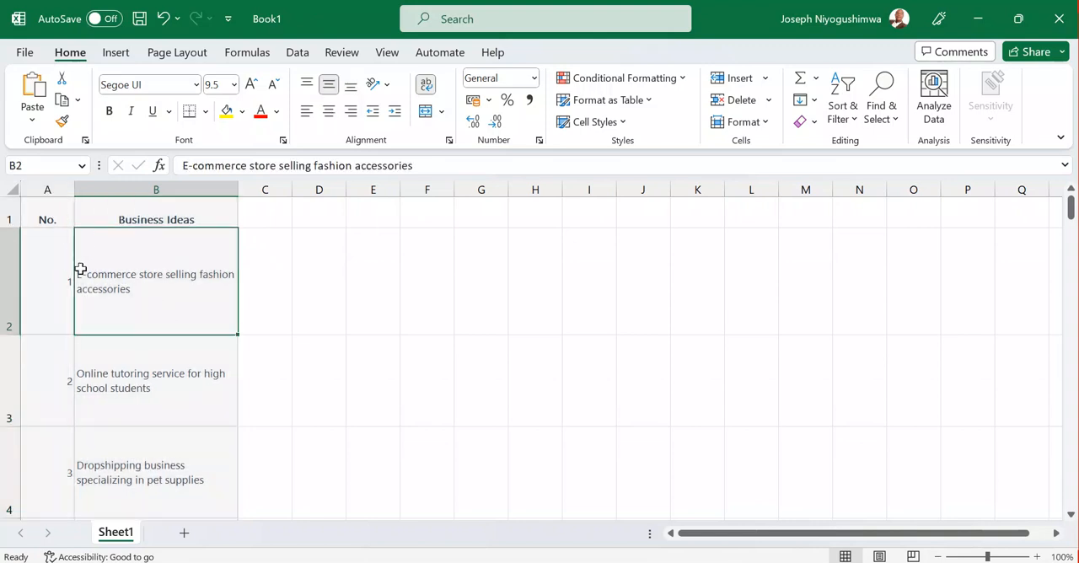
pyautogui.hotkey('ctrl', 'a')
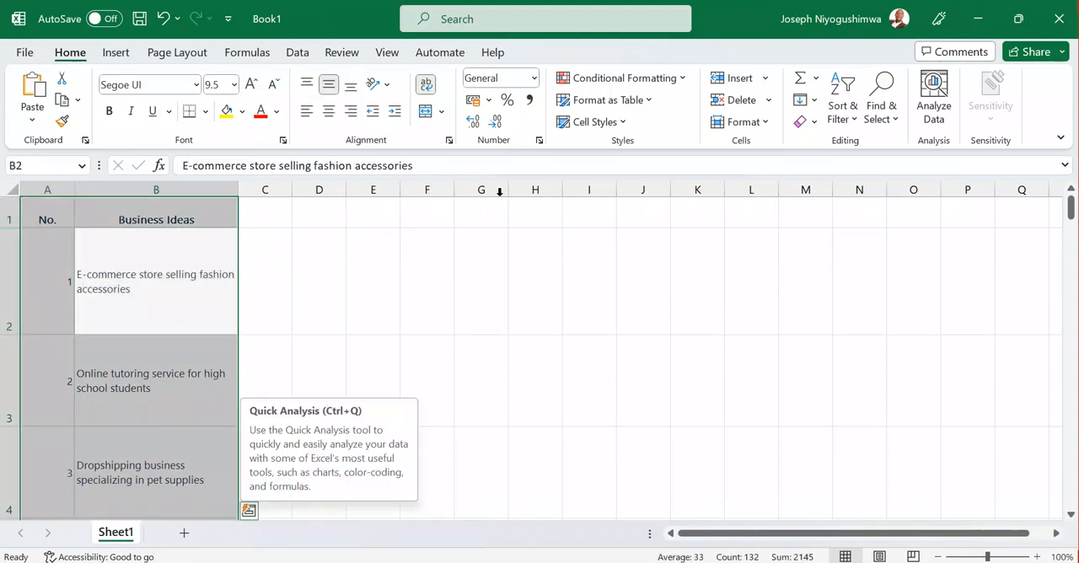
pyautogui.click(761, 123)
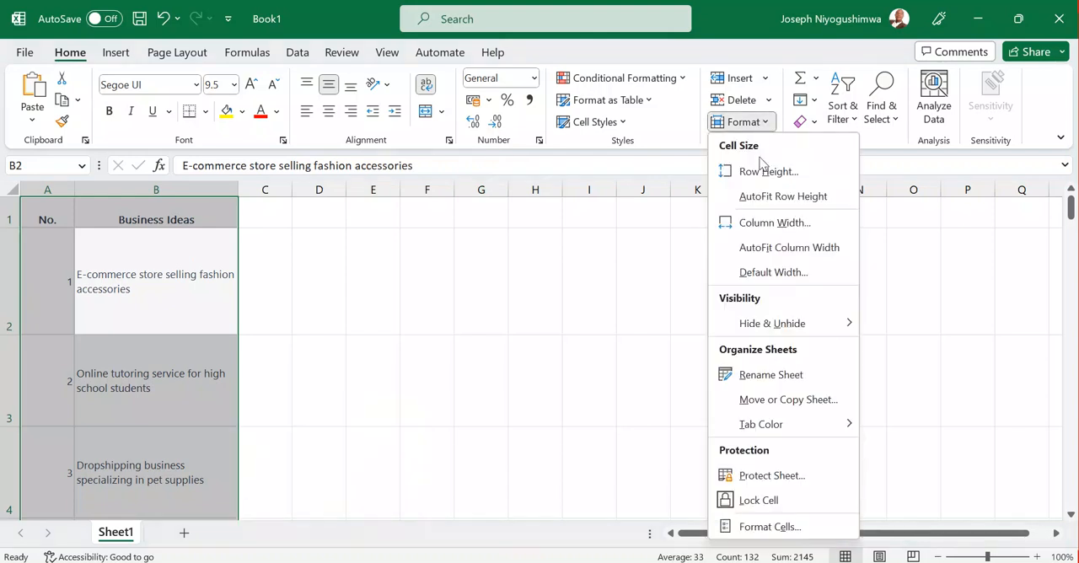
pyautogui.click(767, 253)
pyautogui.click(762, 123)
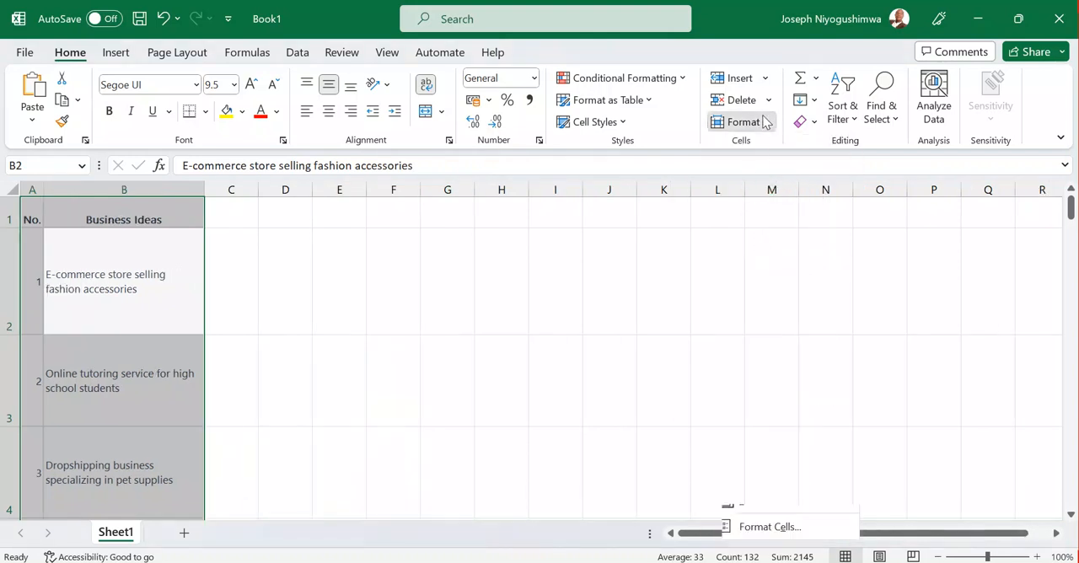
pyautogui.click(749, 195)
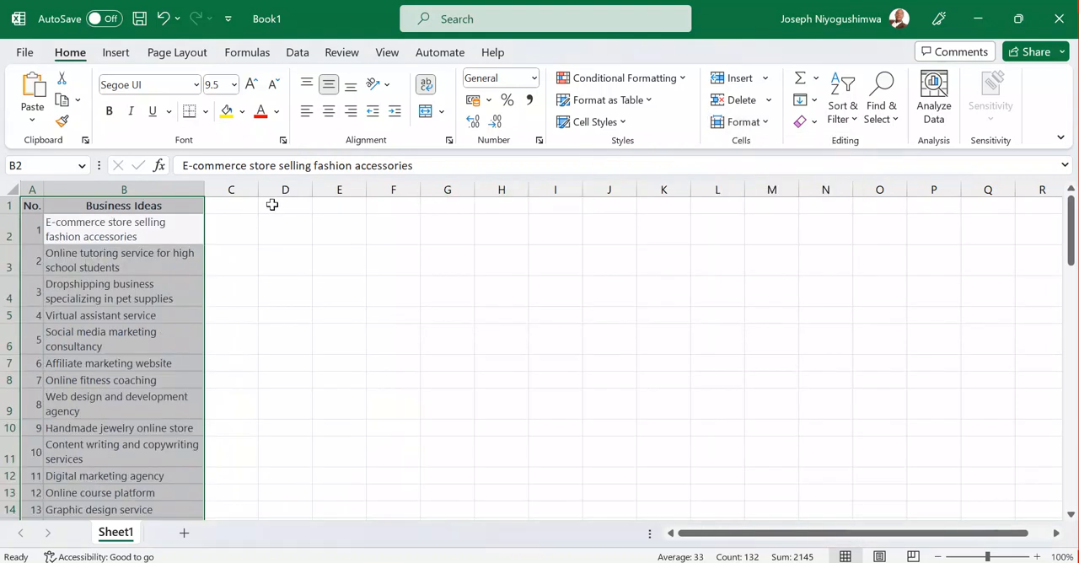
# Copy the No. and Business Ideas headers from A1:B1 and paste them into row 1 of Canva's bulk data table
pyautogui.click(139, 205)
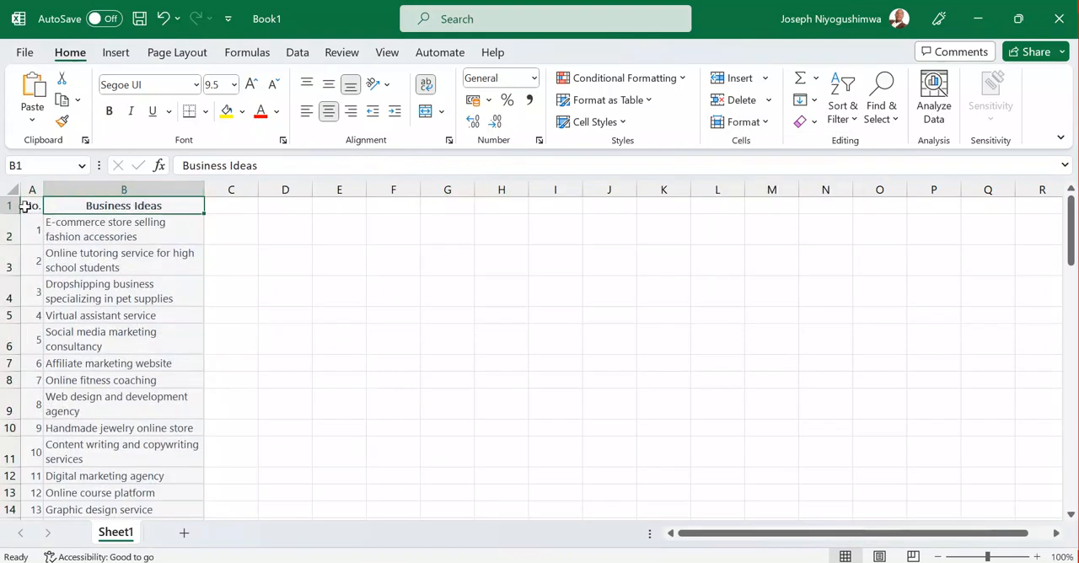
pyautogui.moveTo(29, 205); pyautogui.dragTo(48, 211)
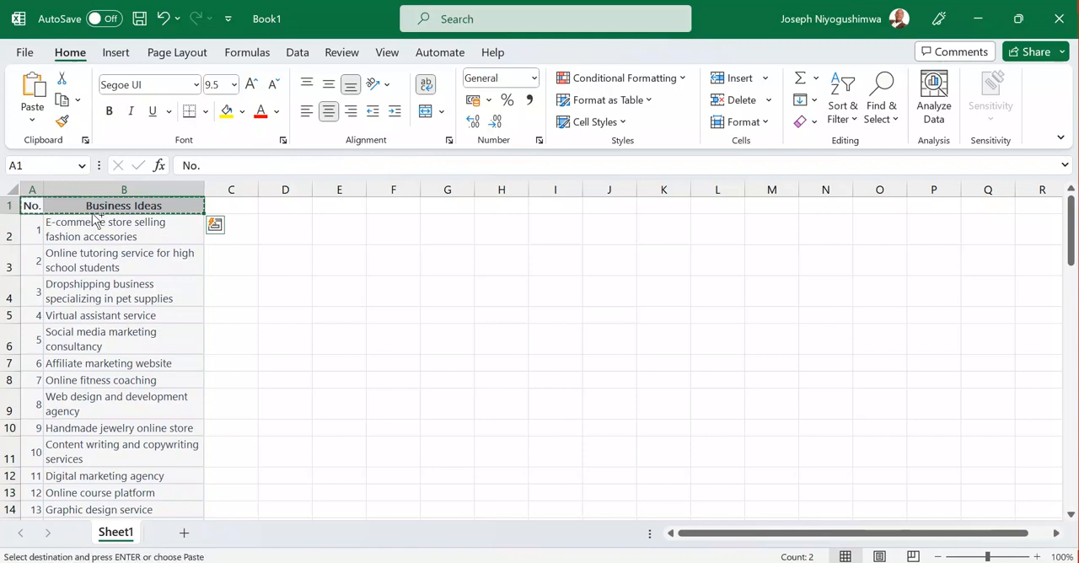
pyautogui.hotkey('ctrl', 'c')
pyautogui.click(364, 562)
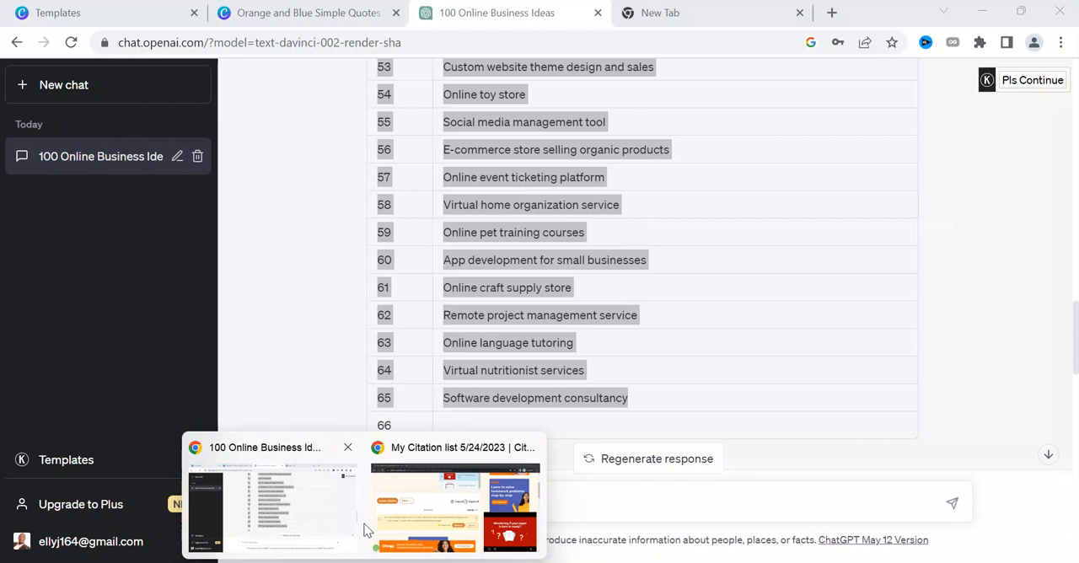
pyautogui.click(325, 530)
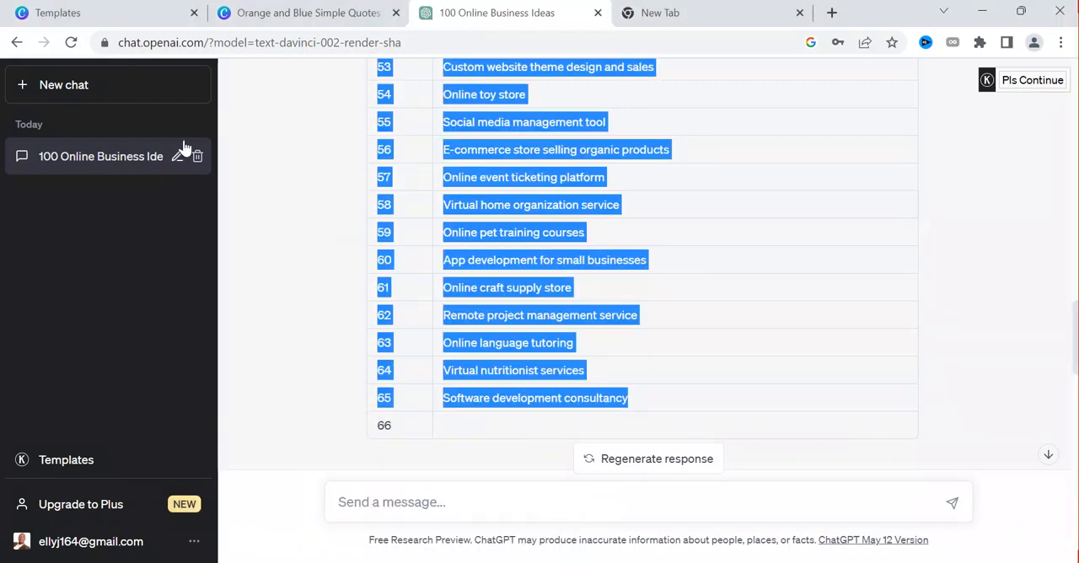
pyautogui.click(262, 14)
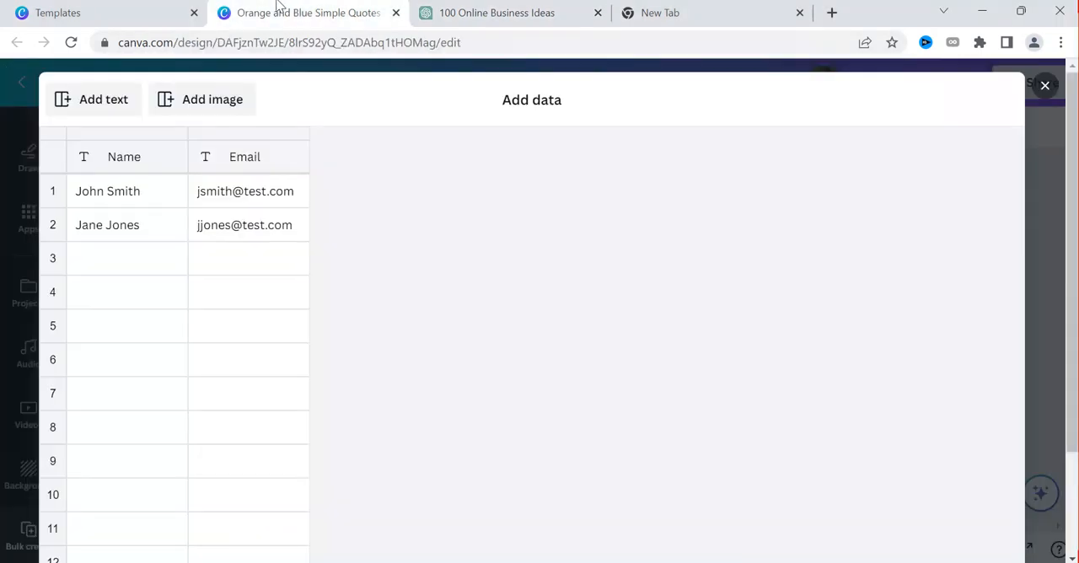
pyautogui.click(141, 196)
pyautogui.hotkey('ctrl', 'v')
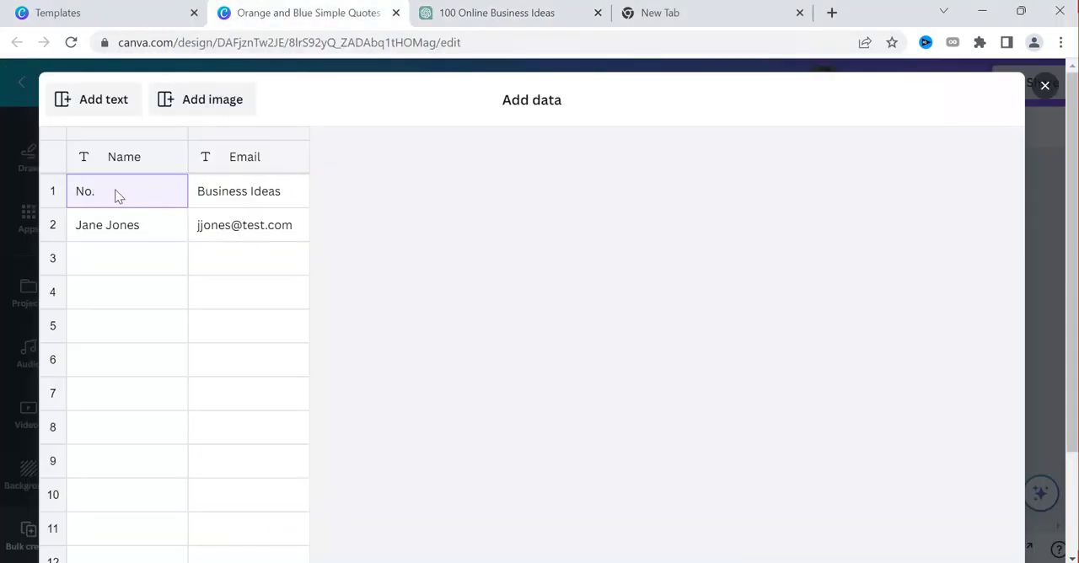
pyautogui.click(115, 190)
# Switch to Excel and copy the numbered business ideas in A2:B66
pyautogui.hotkey('alt', 'Tab')
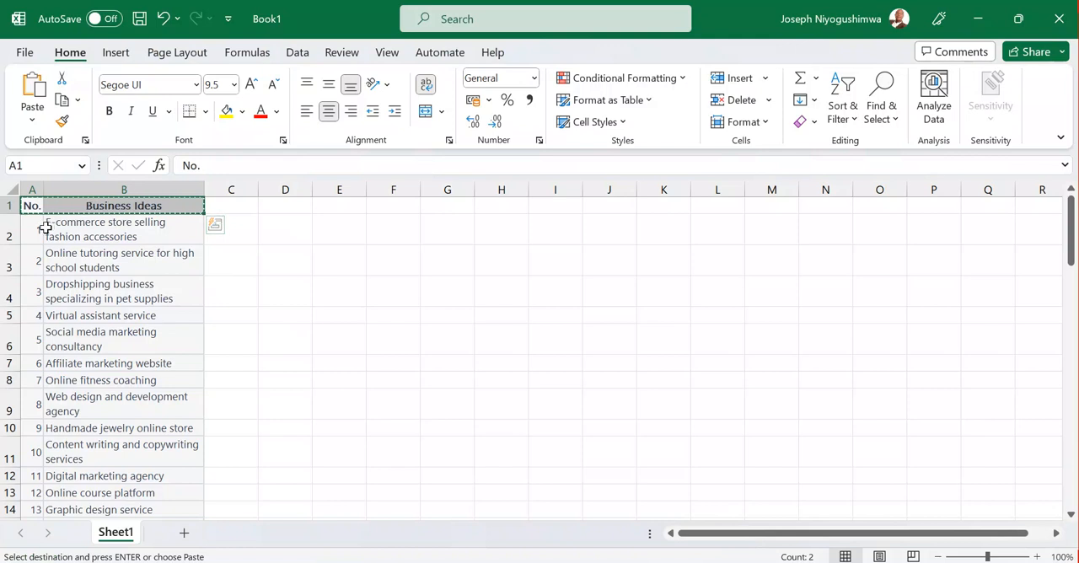
pyautogui.moveTo(40, 232); pyautogui.dragTo(102, 239)
pyautogui.hotkey('ctrl', 'v')
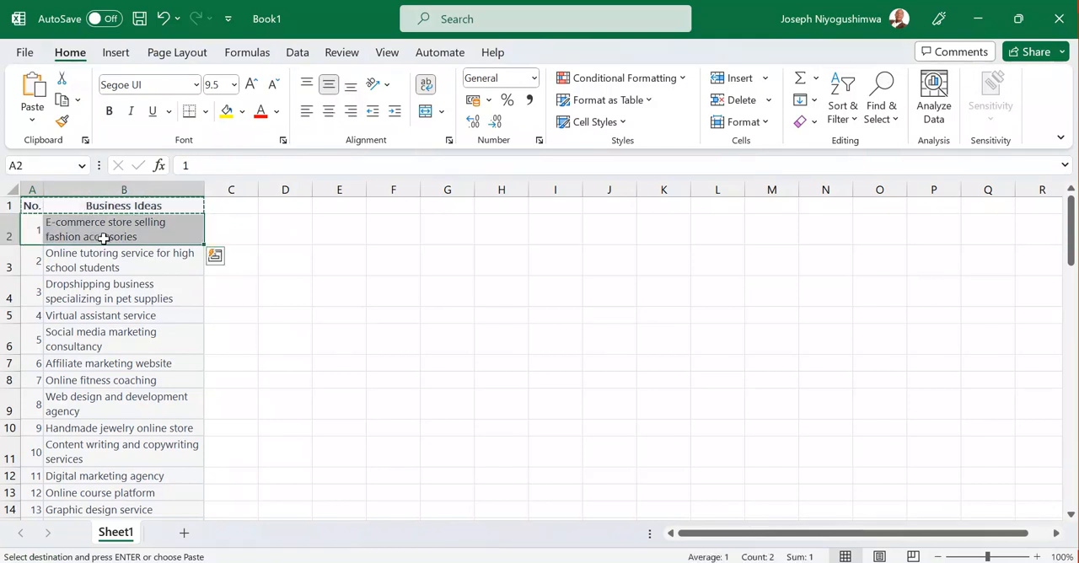
pyautogui.hotkey('ctrl', 'shift', 'Down')
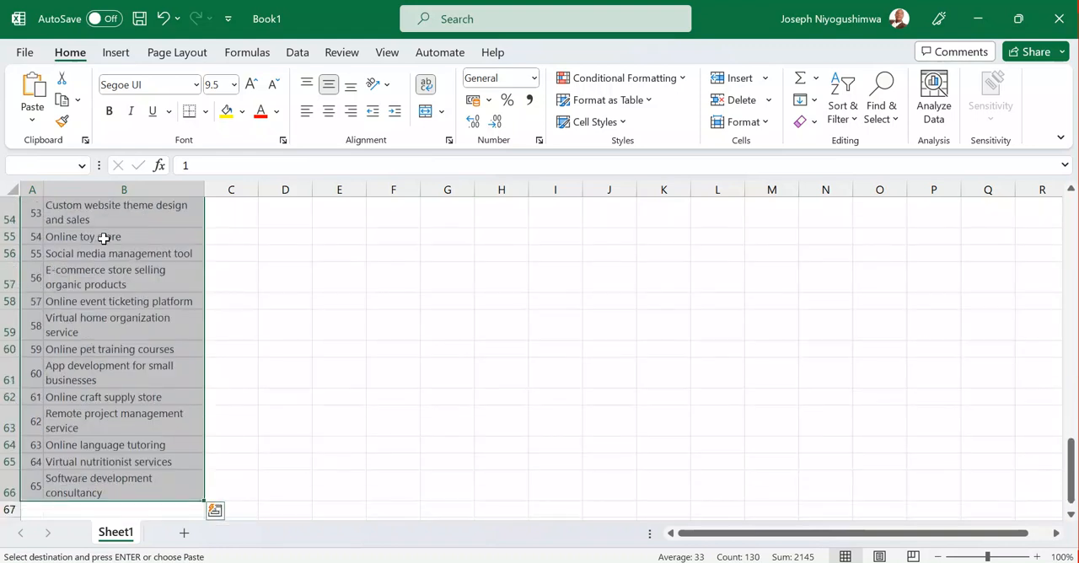
pyautogui.hotkey('ctrl', 'c')
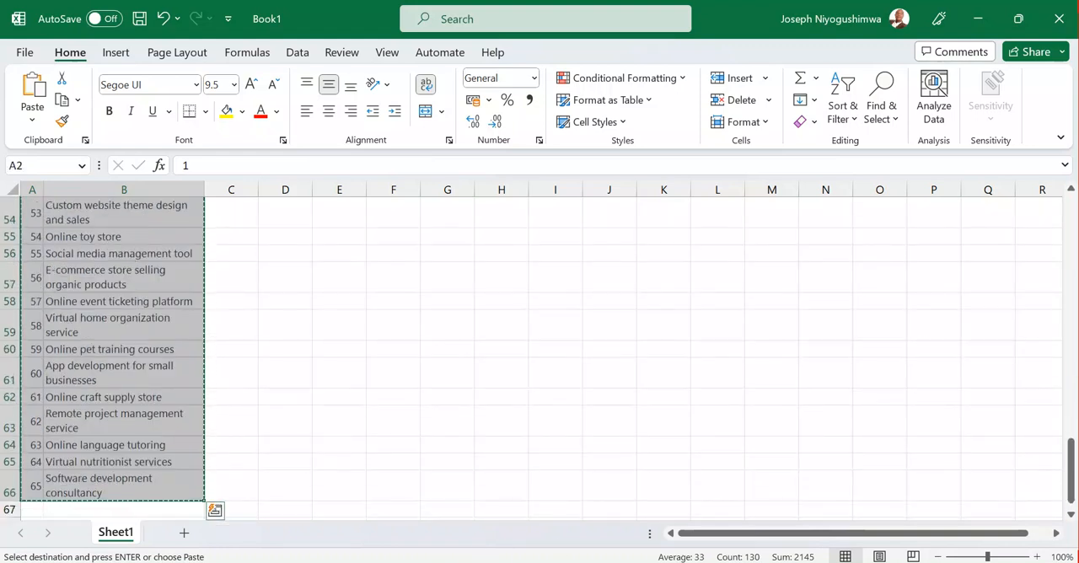
# Switch to Canva, paste the copied ideas into the data table starting at row 2, and finish adding data
pyautogui.click(364, 562)
pyautogui.click(278, 518)
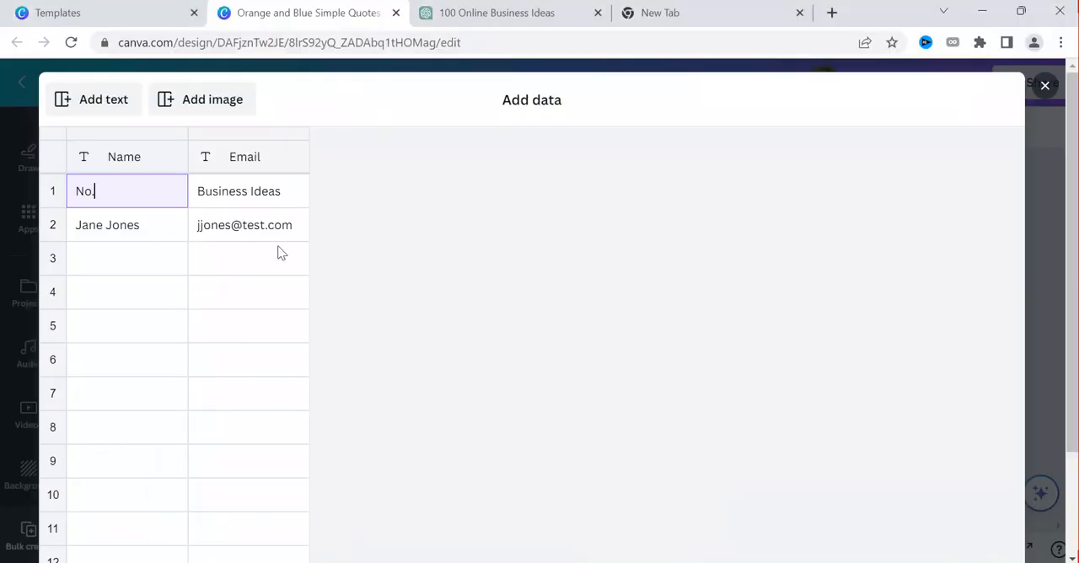
pyautogui.click(120, 224)
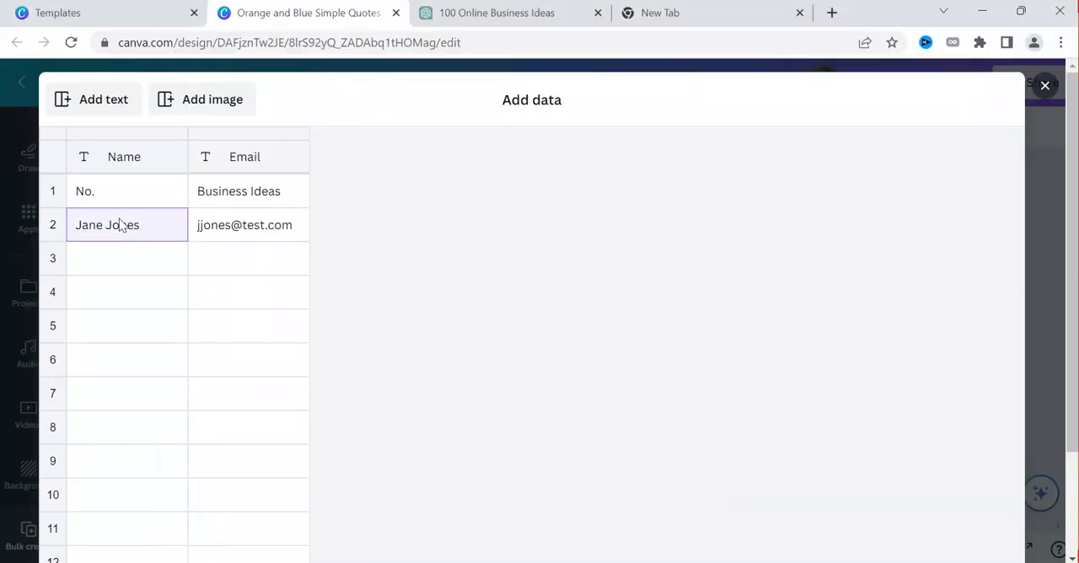
pyautogui.hotkey('ctrl', 'v')
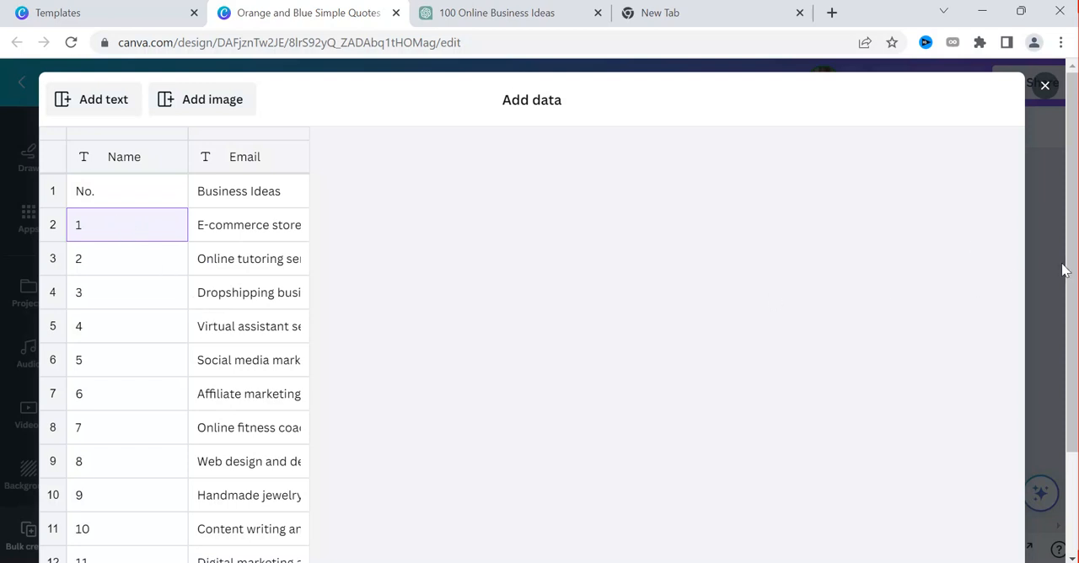
pyautogui.moveTo(1072, 344); pyautogui.dragTo(1073, 405)
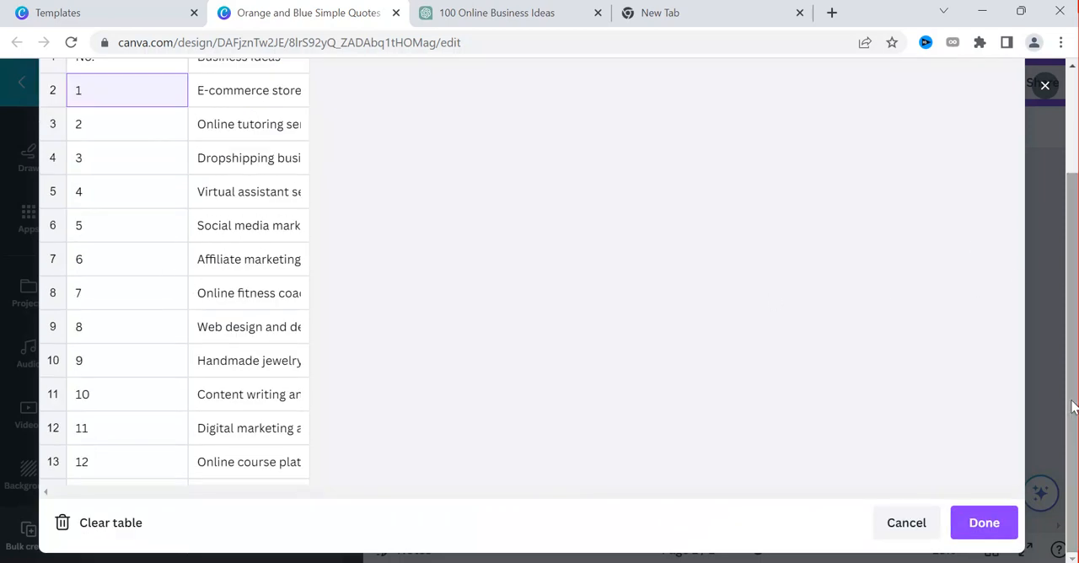
pyautogui.click(982, 520)
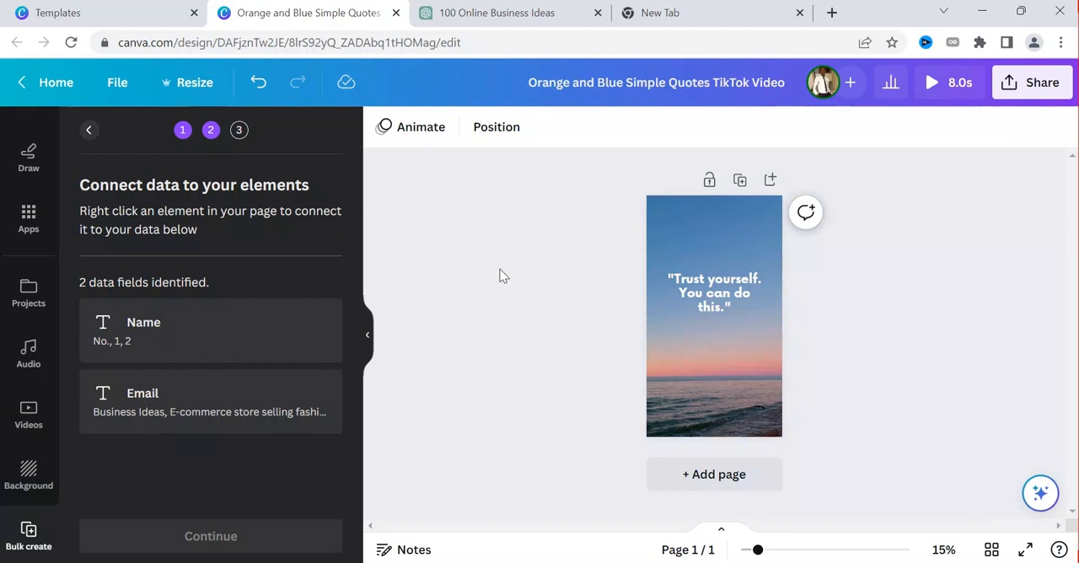
# Look at the data connection option for the quote text, and clear the quote "Trust yourself. You can do this."
pyautogui.click(714, 297)
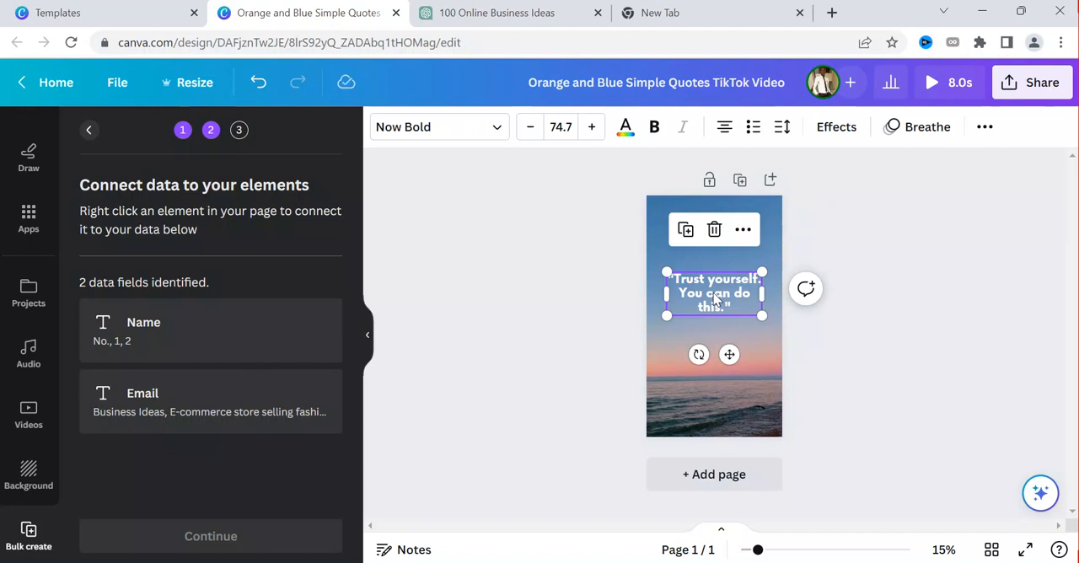
pyautogui.click(741, 235)
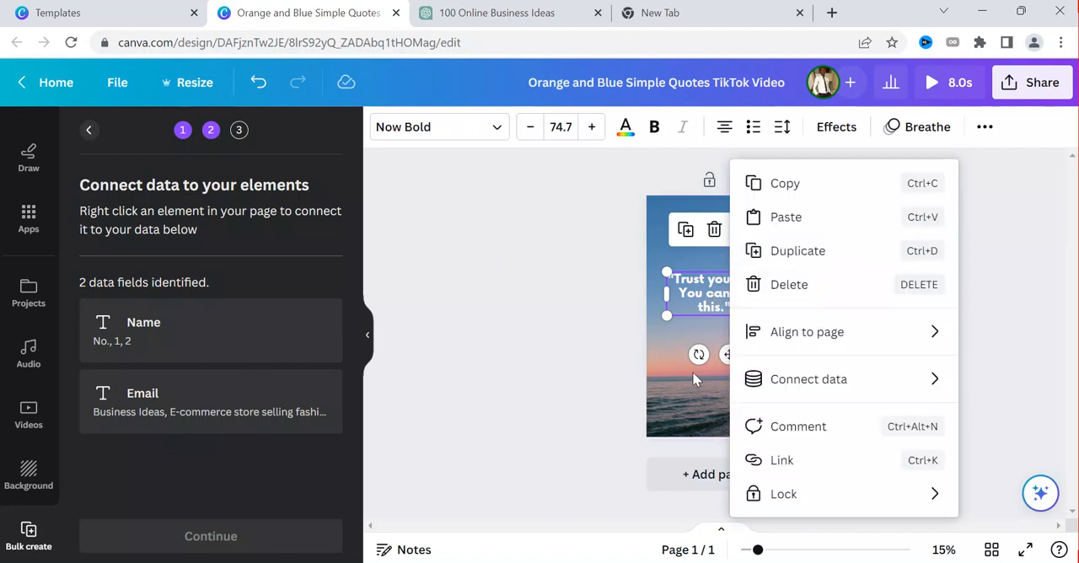
pyautogui.moveTo(830, 387)
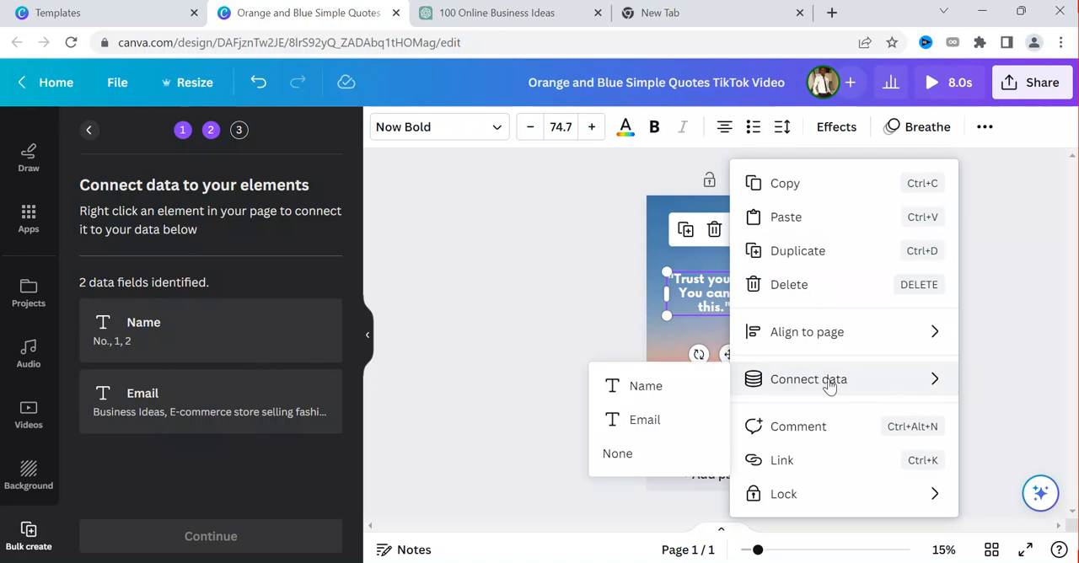
pyautogui.doubleClick(694, 293)
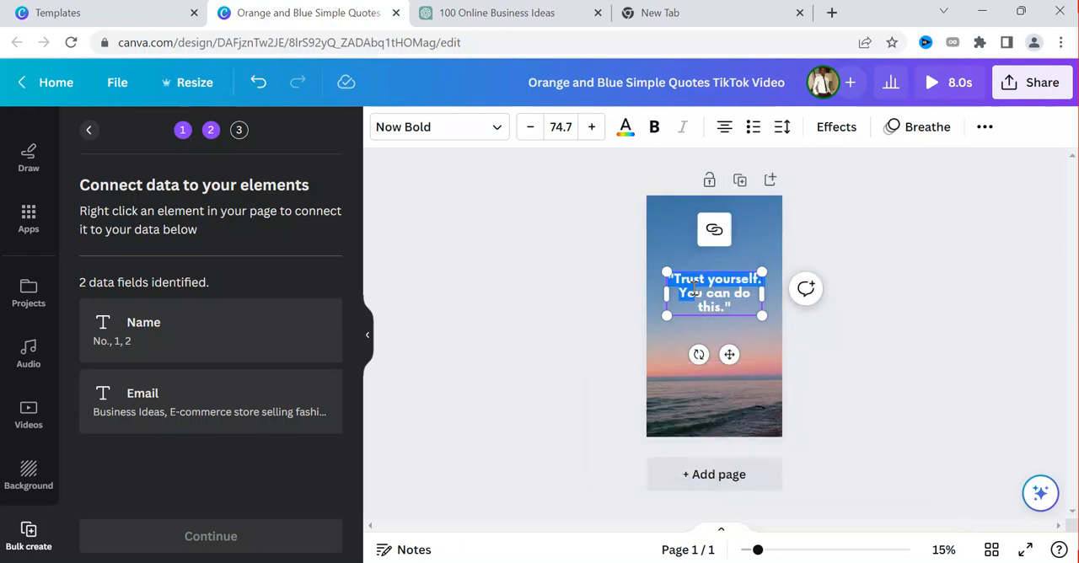
pyautogui.press('BackSpace')
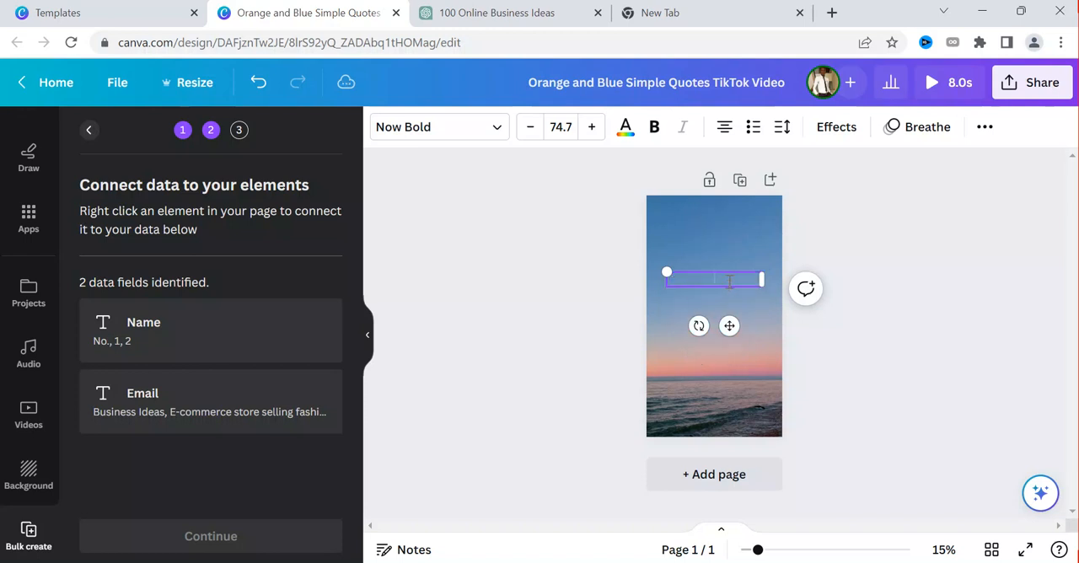
pyautogui.click(726, 268)
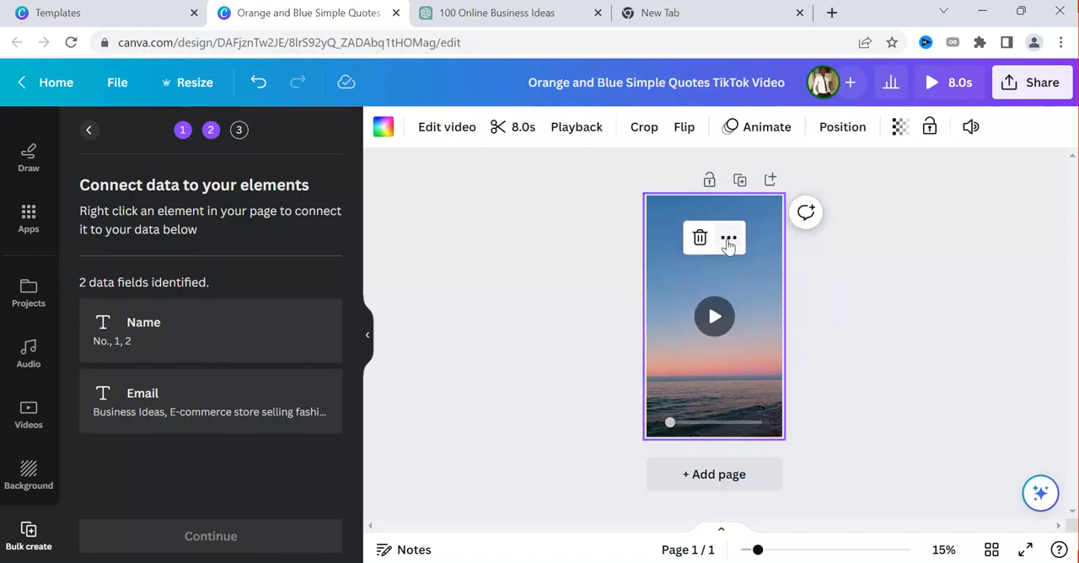
pyautogui.click(728, 240)
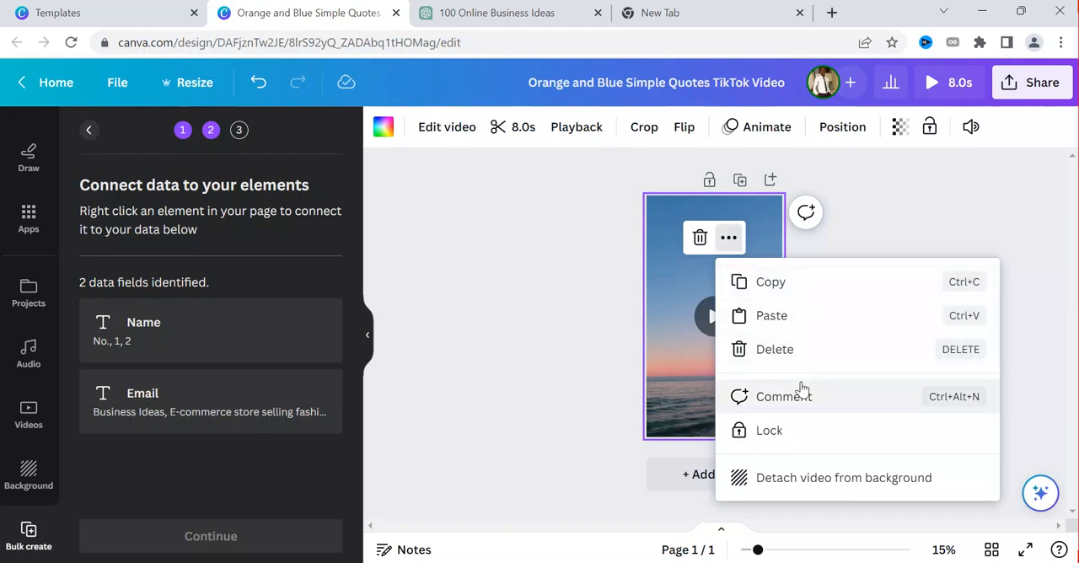
pyautogui.click(675, 289)
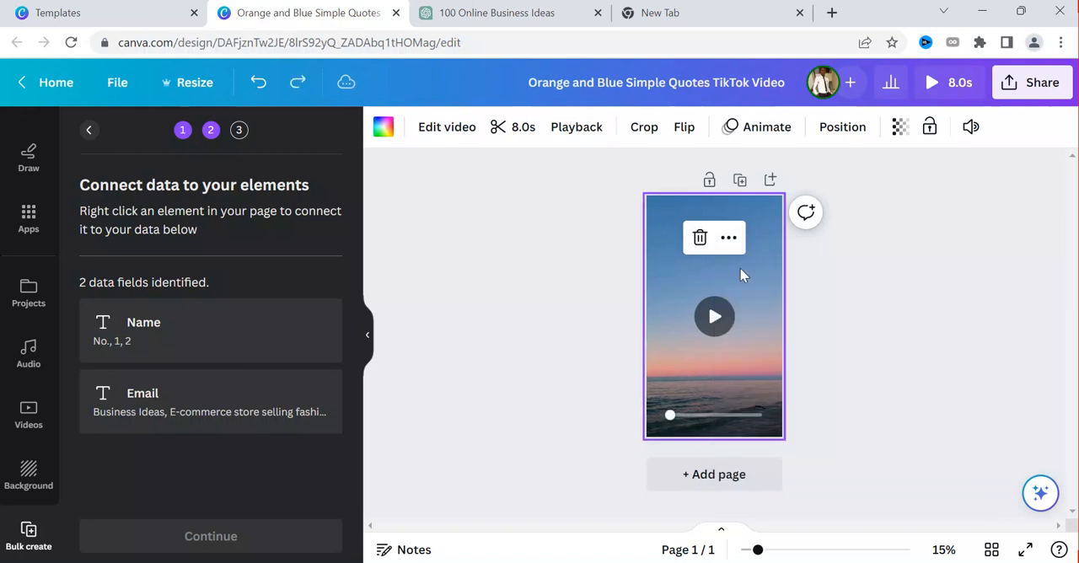
pyautogui.click(820, 273)
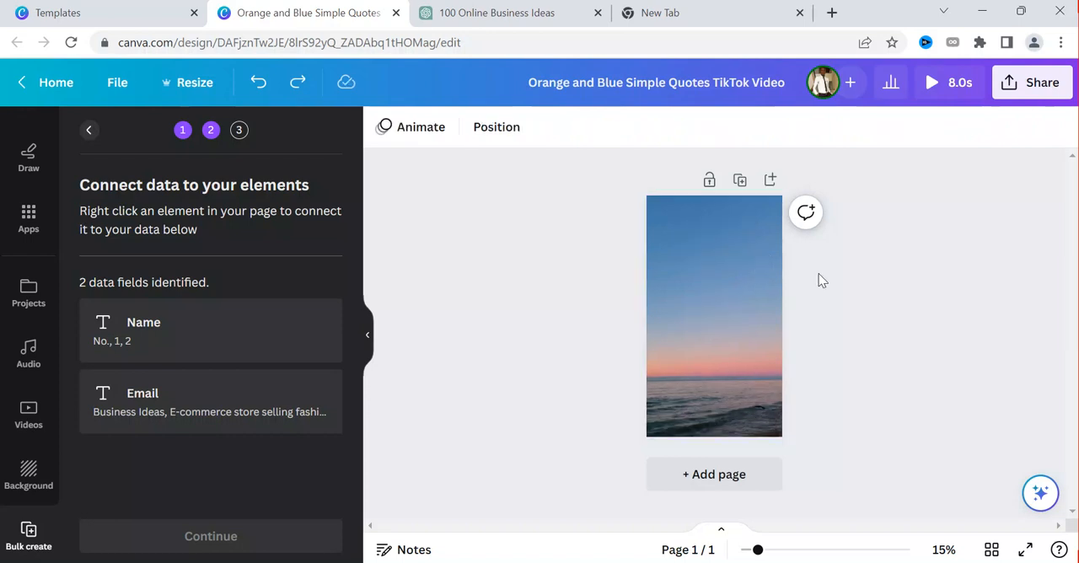
# Try clearing the wording of the quote text box on the template page
pyautogui.doubleClick(722, 288)
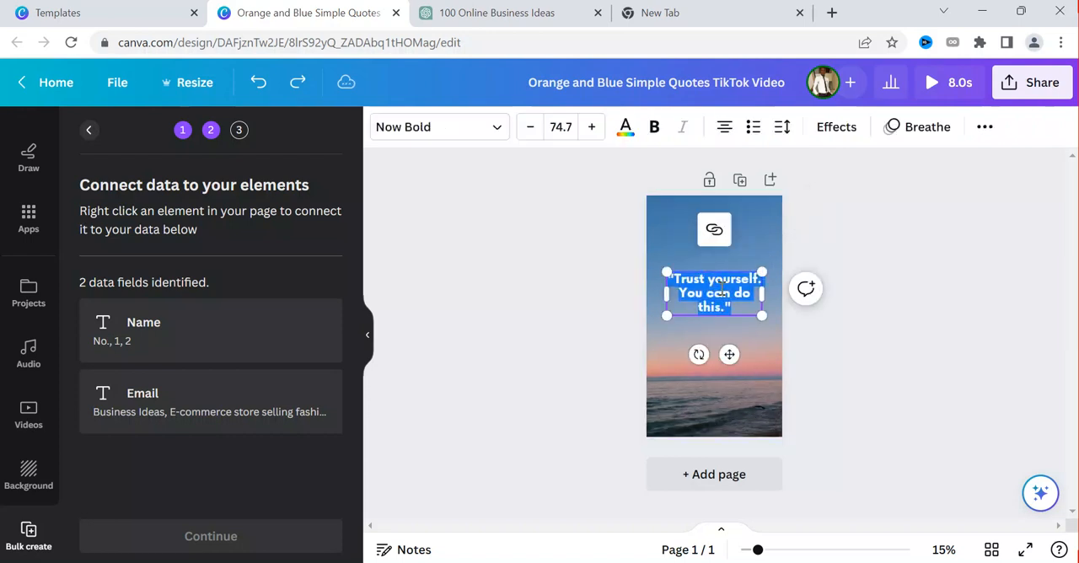
pyautogui.click(729, 296)
pyautogui.press('BackSpace')
pyautogui.press('BackSpace')
pyautogui.press('BackSpace')
pyautogui.press('BackSpace')
pyautogui.press('BackSpace')
pyautogui.press('BackSpace')
pyautogui.press('BackSpace')
pyautogui.press('BackSpace')
pyautogui.press('BackSpace')
pyautogui.press('BackSpace')
pyautogui.press('BackSpace')
pyautogui.press('BackSpace')
pyautogui.press('BackSpace')
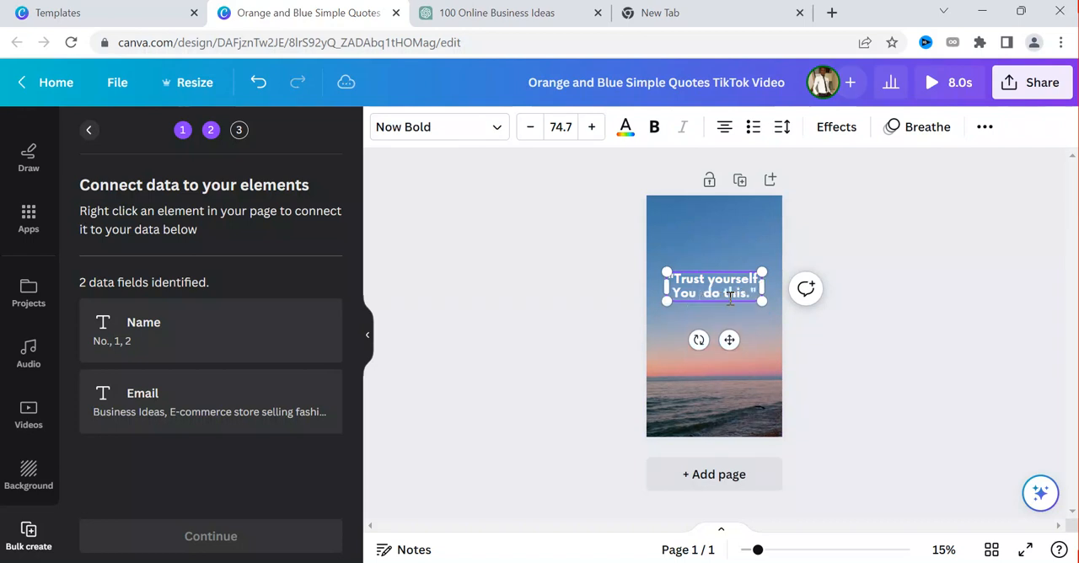
pyautogui.press('BackSpace')
pyautogui.press('BackSpace')
pyautogui.press('BackSpace')
pyautogui.press('BackSpace')
pyautogui.press('BackSpace')
pyautogui.press('BackSpace')
pyautogui.press('BackSpace')
pyautogui.press('BackSpace')
pyautogui.press('BackSpace')
pyautogui.press('BackSpace')
pyautogui.press('BackSpace')
pyautogui.press('BackSpace')
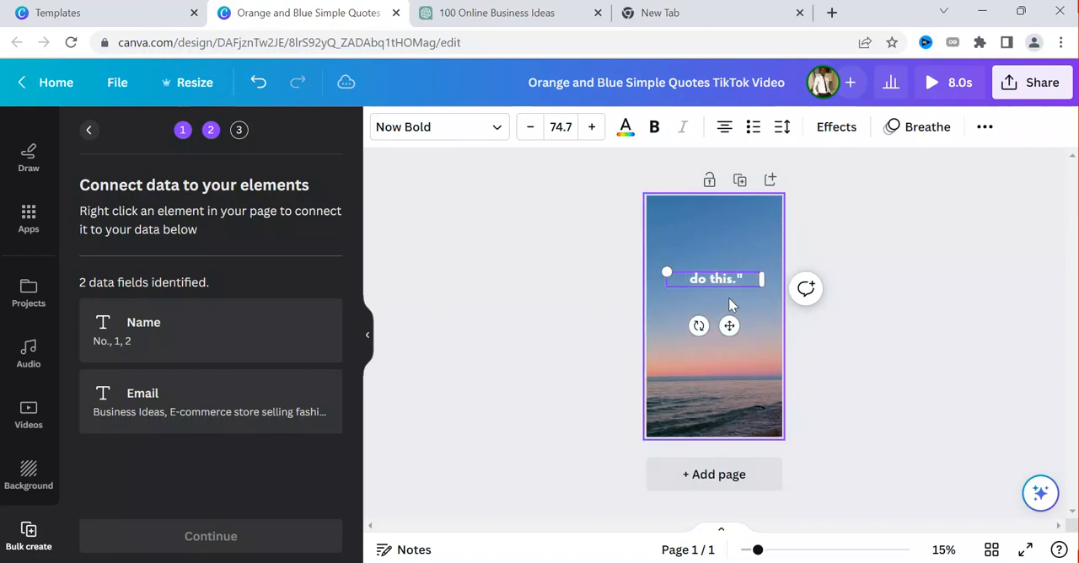
pyautogui.press('BackSpace')
pyautogui.press('BackSpace')
pyautogui.press('BackSpace')
pyautogui.press('BackSpace')
pyautogui.press('BackSpace')
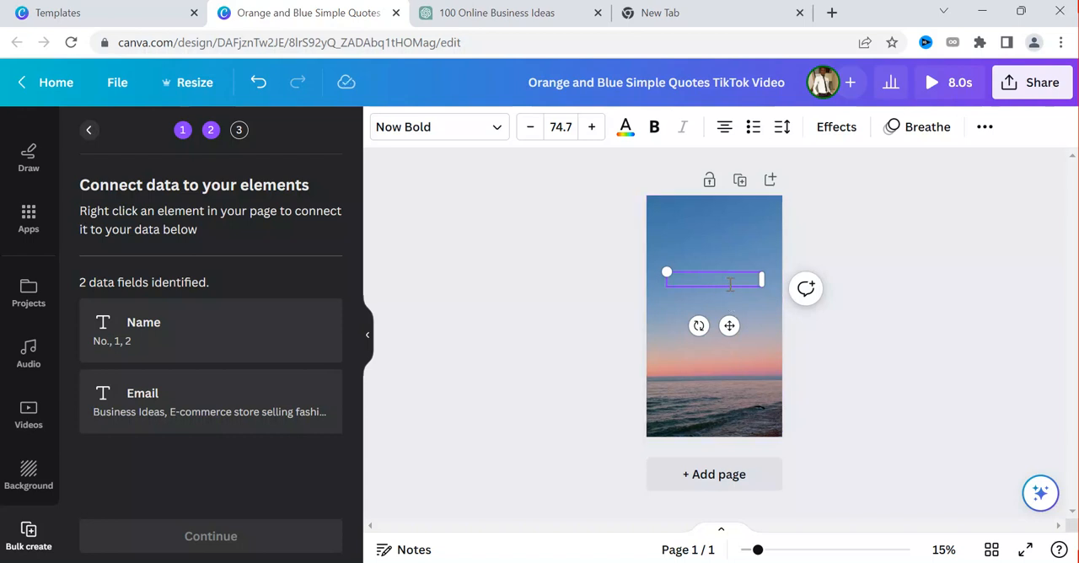
# Look at the background video's options and undo the deletion of the quote wording
pyautogui.click(729, 287)
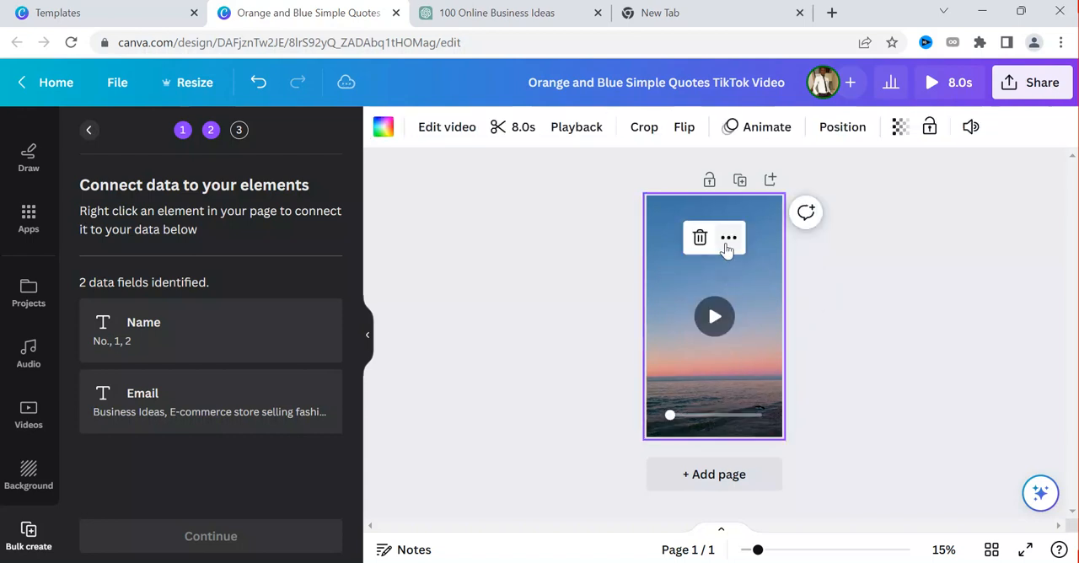
pyautogui.click(728, 237)
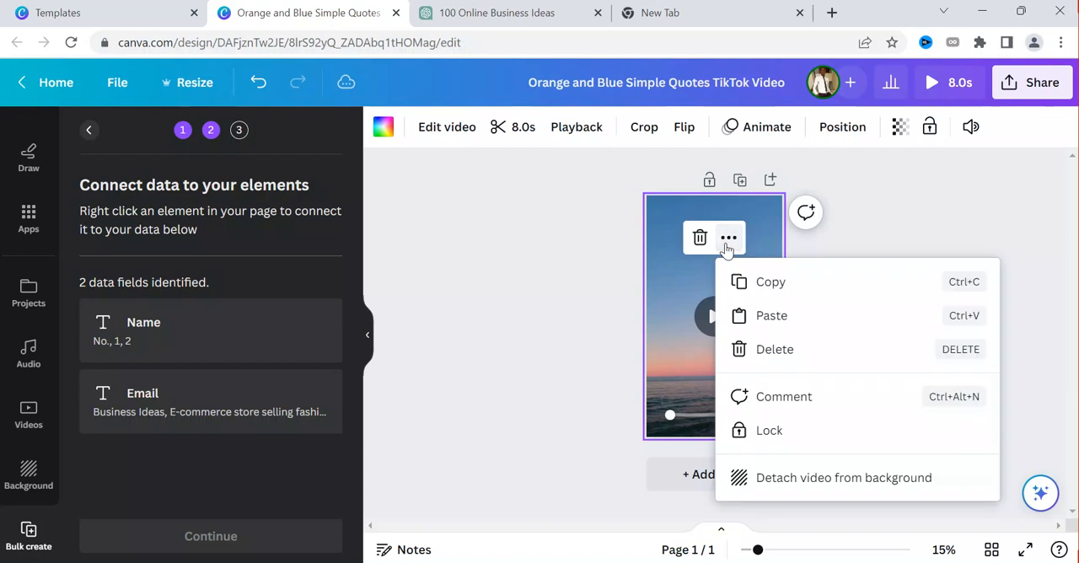
pyautogui.click(690, 281)
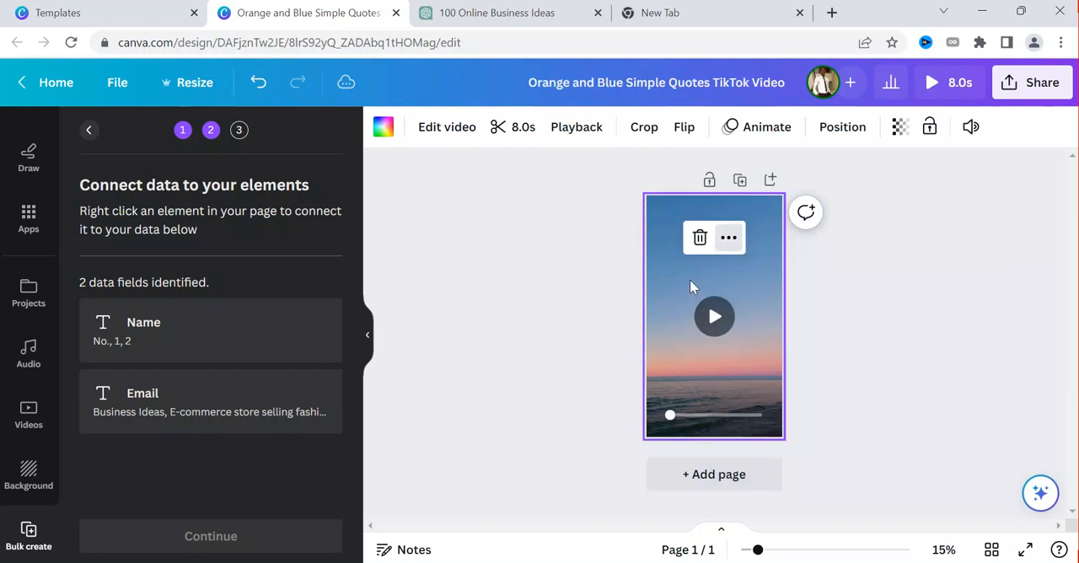
pyautogui.click(807, 295)
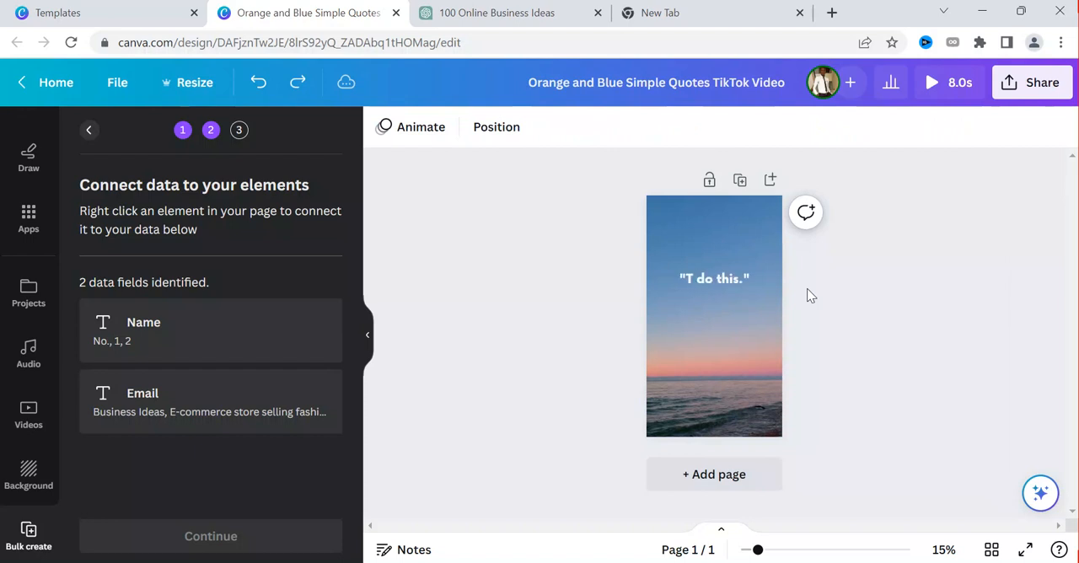
# Connect the quote text box to the Email data field, which holds the business ideas
pyautogui.click(741, 292)
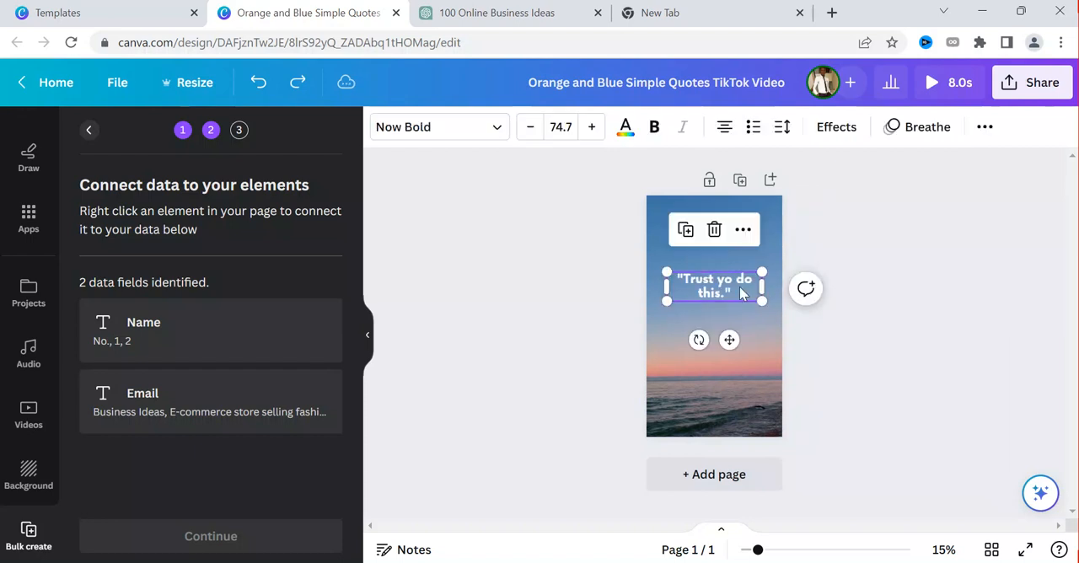
pyautogui.click(742, 229)
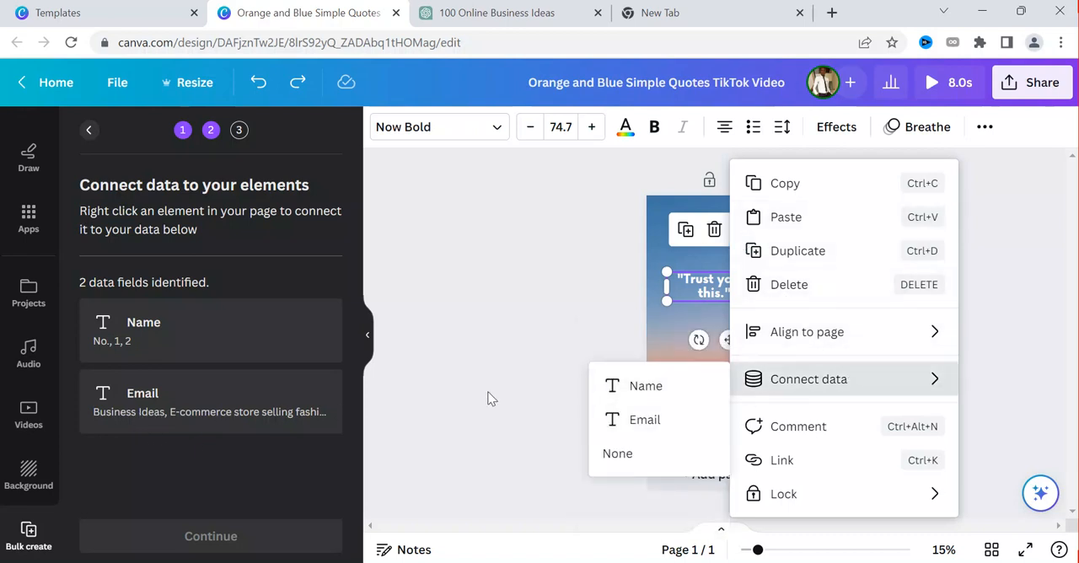
pyautogui.click(634, 422)
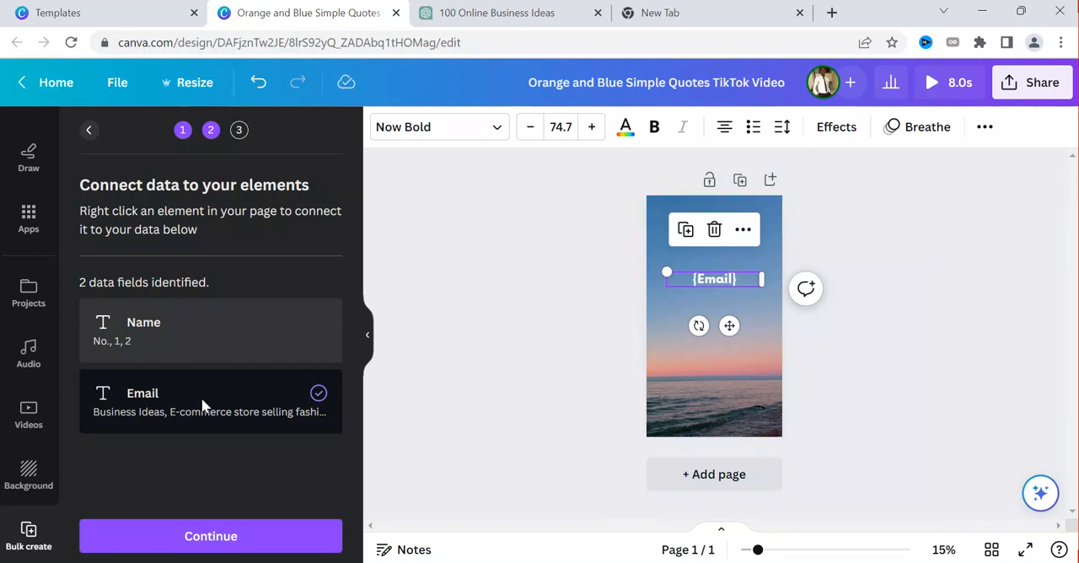
# Continue to applying the data, keep all entries selected, and generate the 66 pages
pyautogui.click(263, 534)
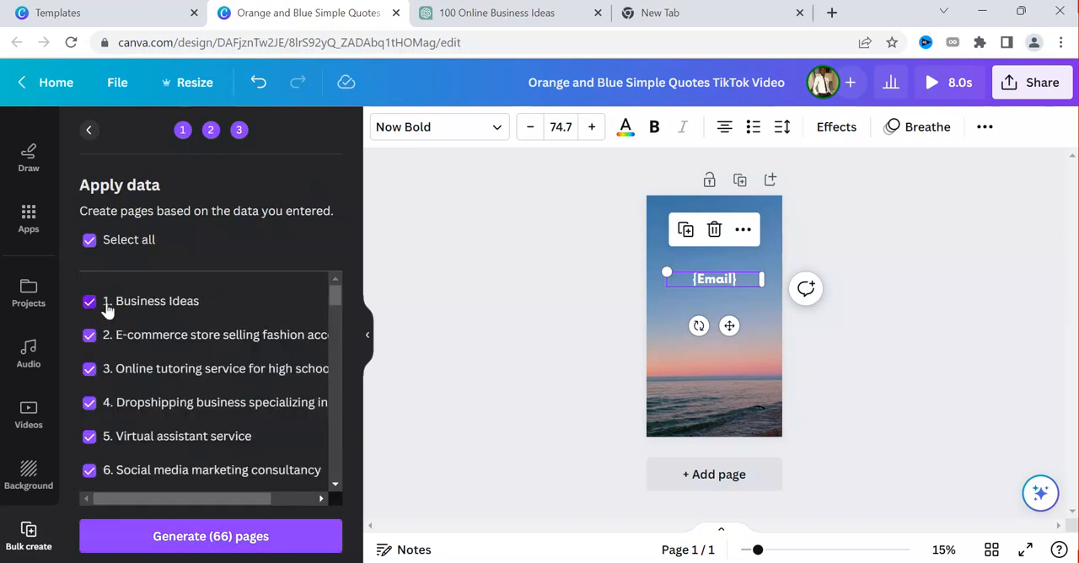
pyautogui.moveTo(335, 310); pyautogui.dragTo(331, 527)
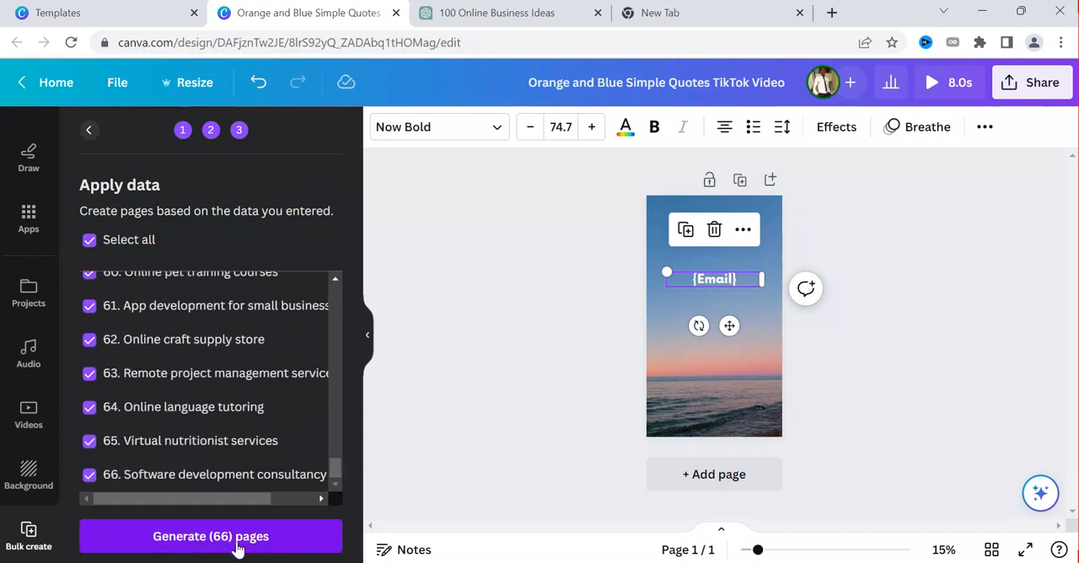
pyautogui.click(234, 542)
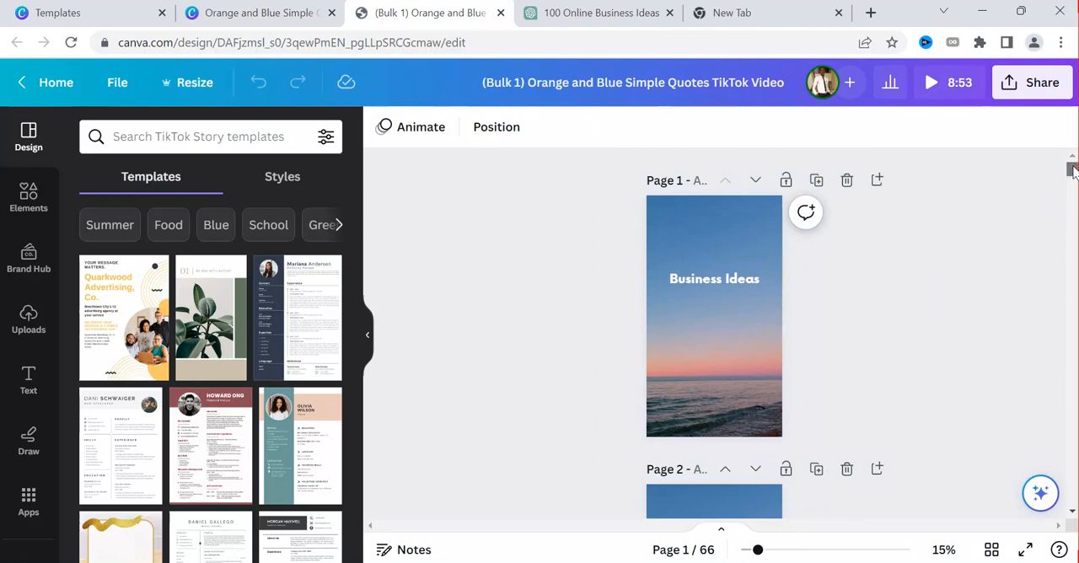
# Look through the generated business idea pages, and preview the combined video before returning to the editor
pyautogui.scroll(-3, 1073, 173)
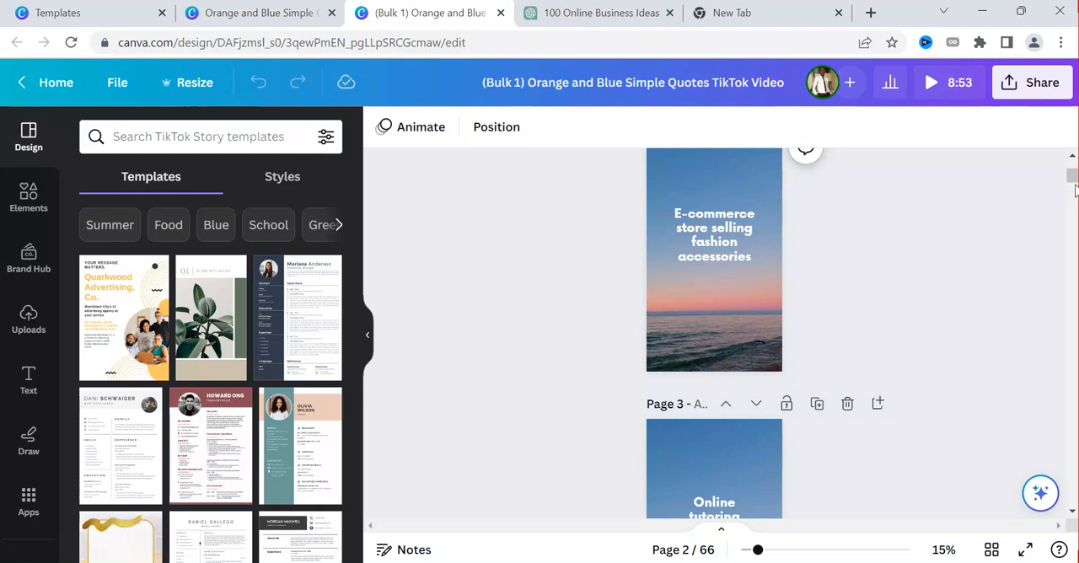
pyautogui.moveTo(1072, 177); pyautogui.dragTo(1073, 225)
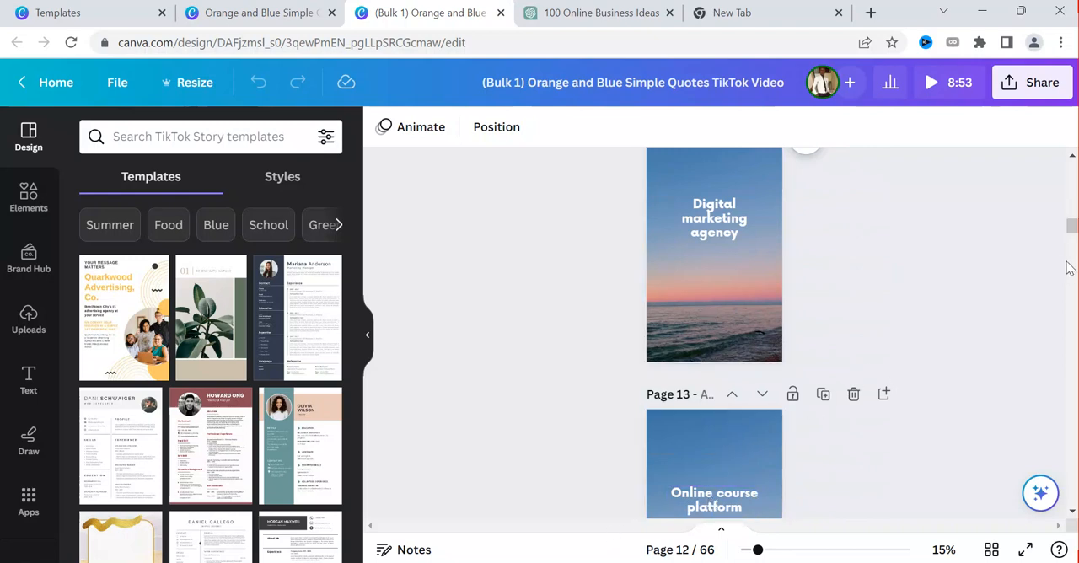
pyautogui.click(1070, 172)
pyautogui.click(1069, 172)
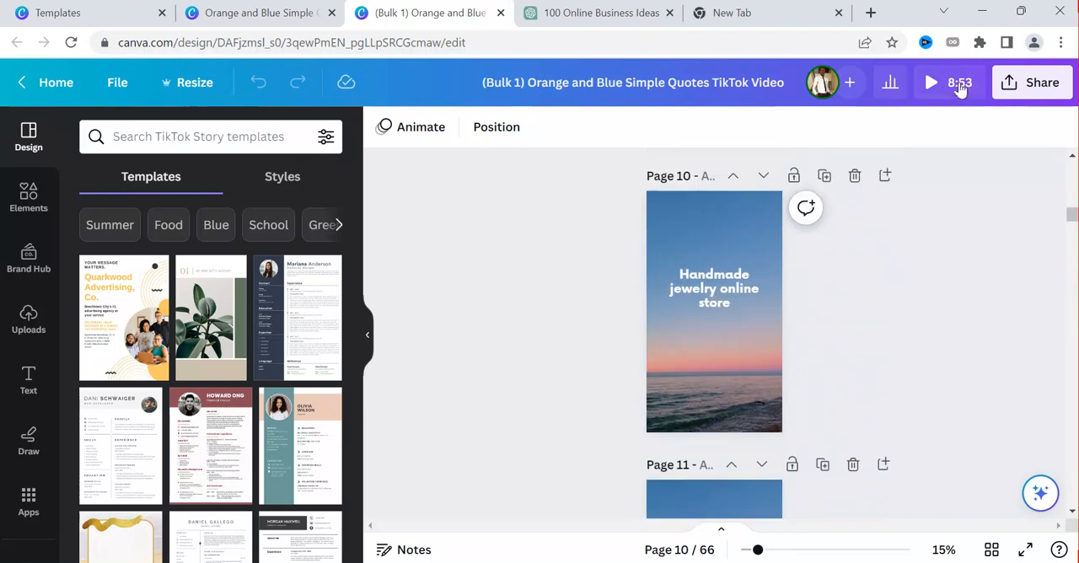
pyautogui.click(936, 81)
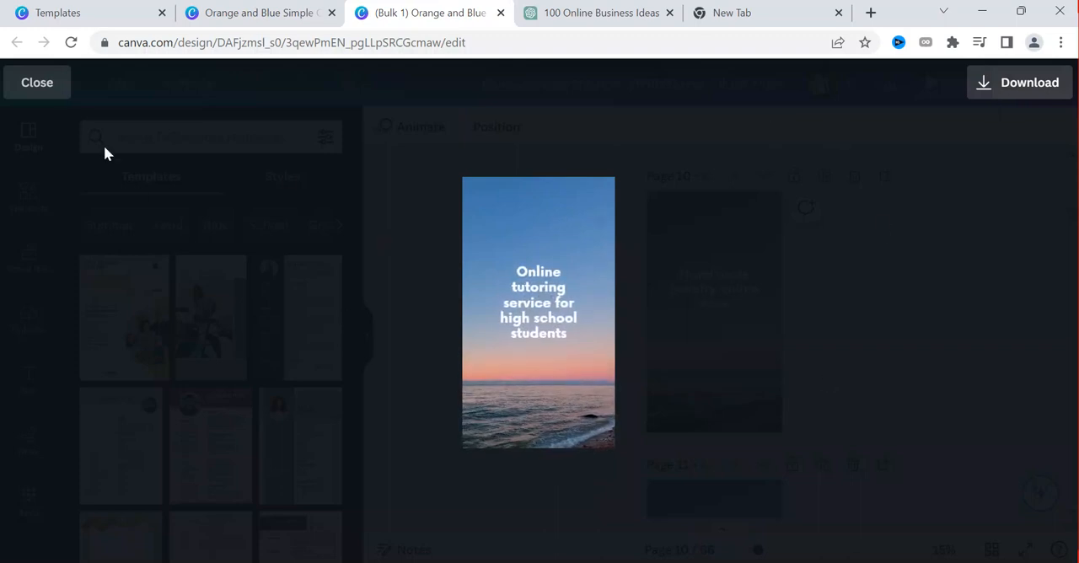
pyautogui.click(36, 88)
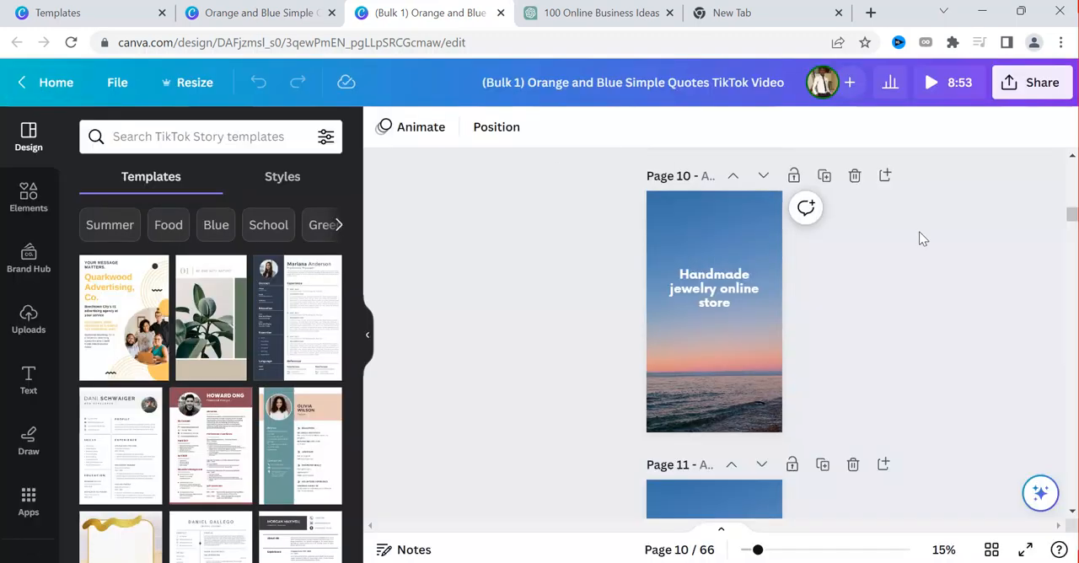
# Open the bulk design's download settings, try the option for separate page files, and leave the settings
pyautogui.moveTo(1072, 218); pyautogui.dragTo(1067, 149)
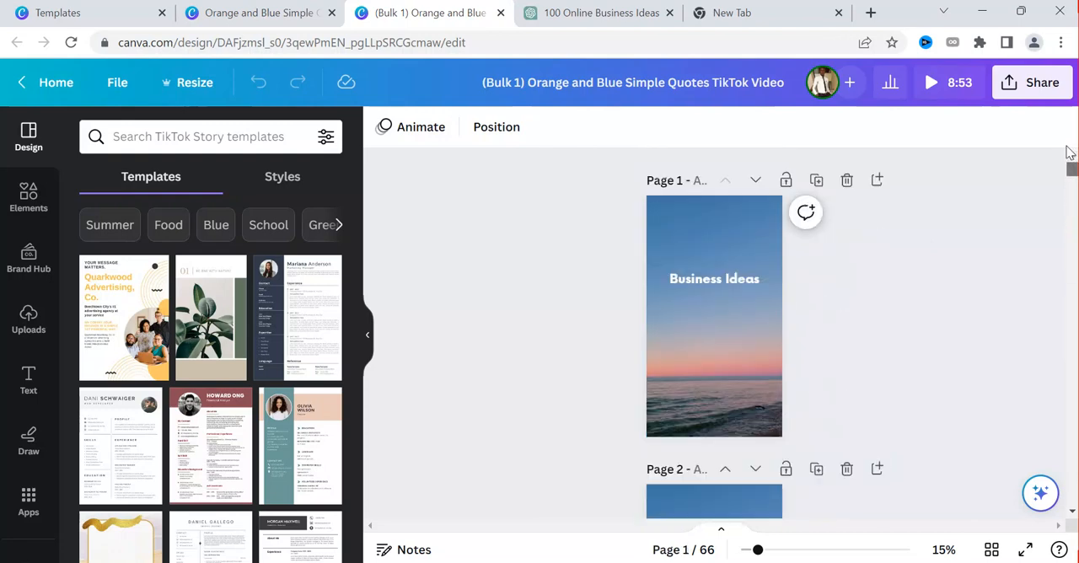
pyautogui.click(1024, 84)
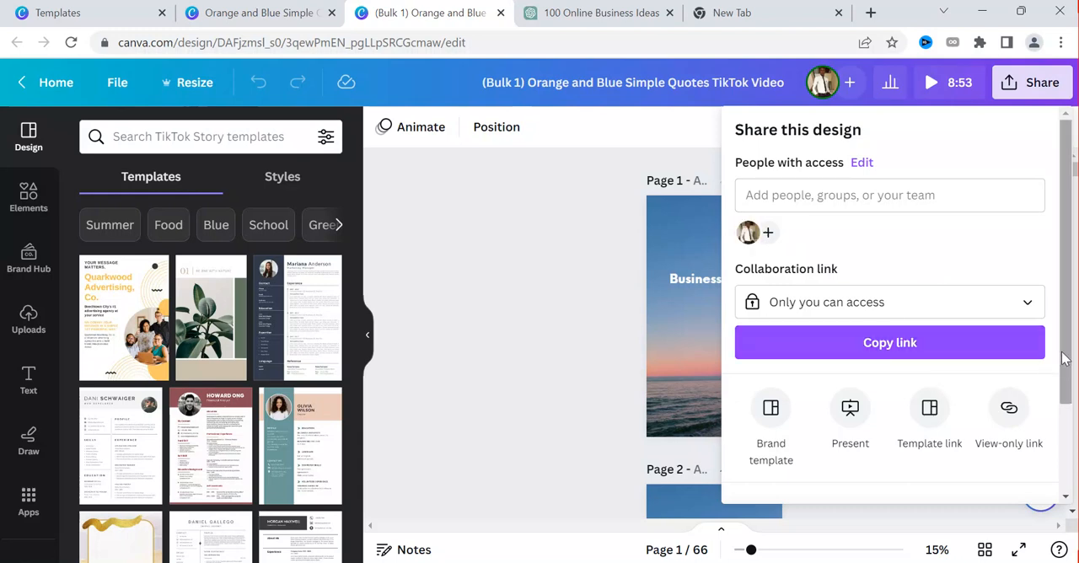
pyautogui.moveTo(1065, 360); pyautogui.dragTo(1068, 435)
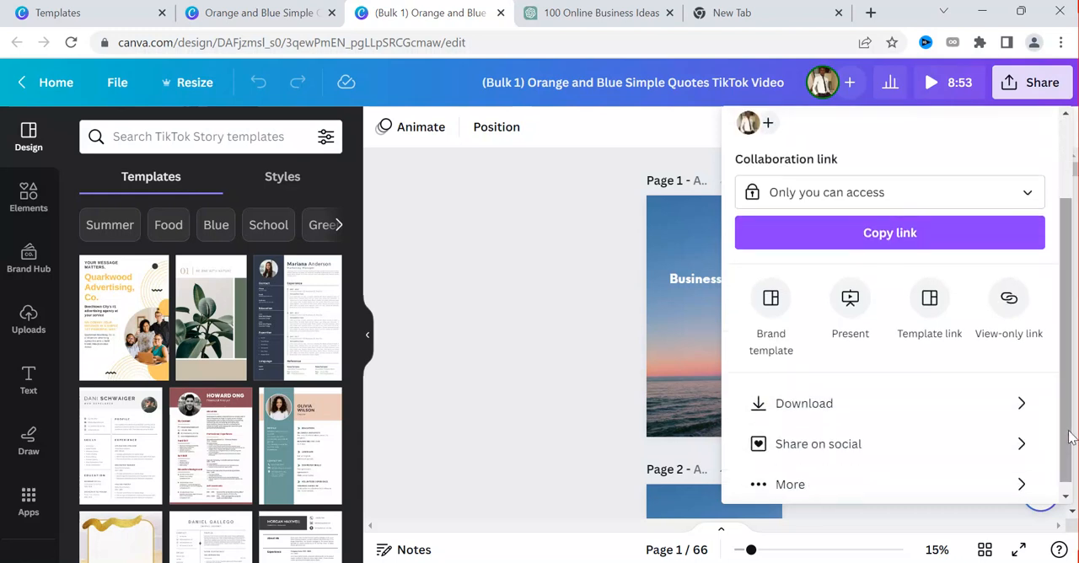
pyautogui.click(977, 409)
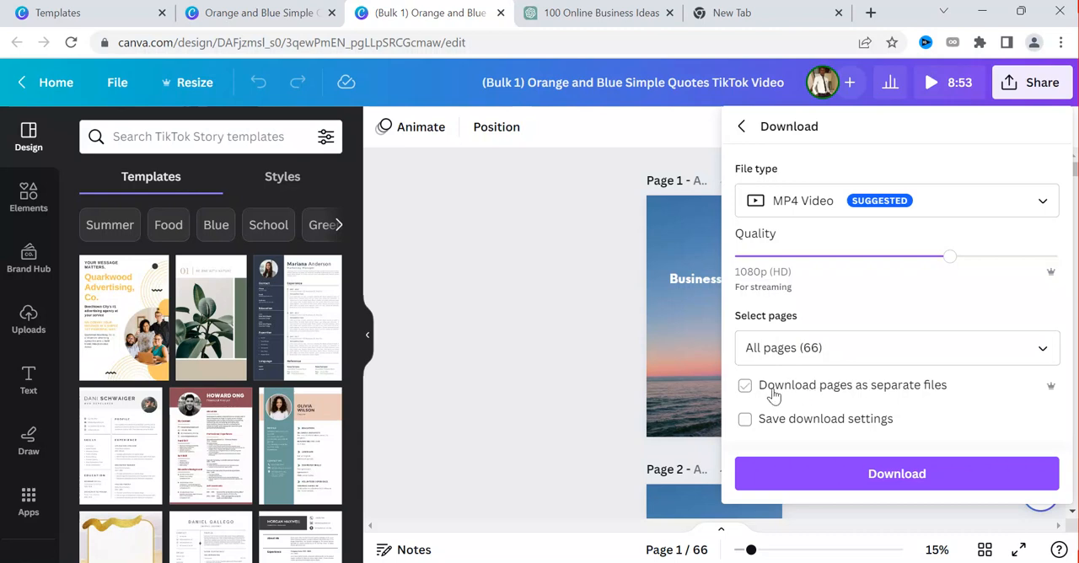
pyautogui.click(746, 387)
pyautogui.click(586, 386)
pyautogui.click(688, 342)
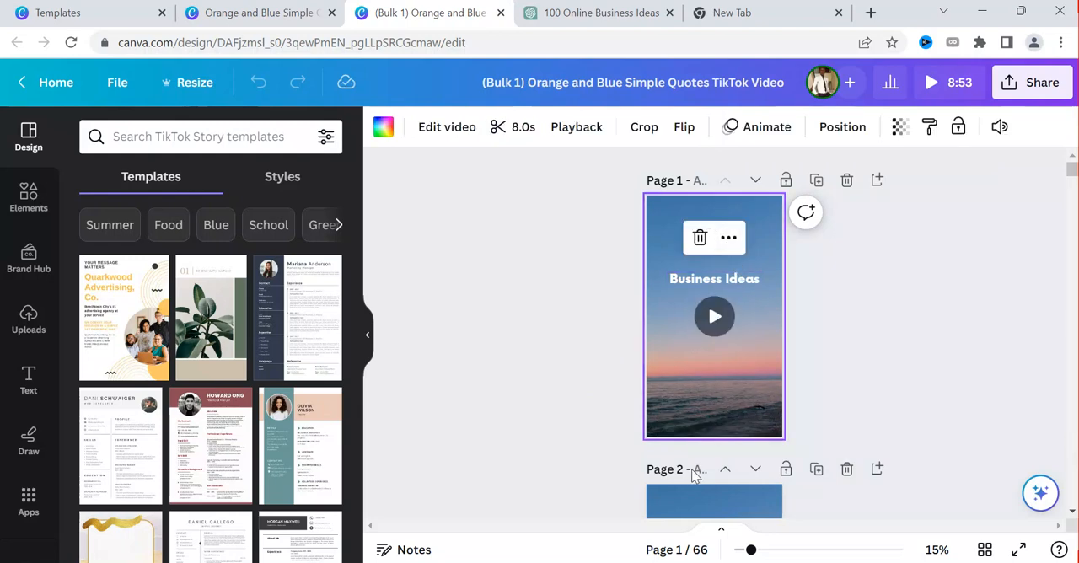
pyautogui.moveTo(1075, 165); pyautogui.dragTo(1074, 172)
pyautogui.click(733, 235)
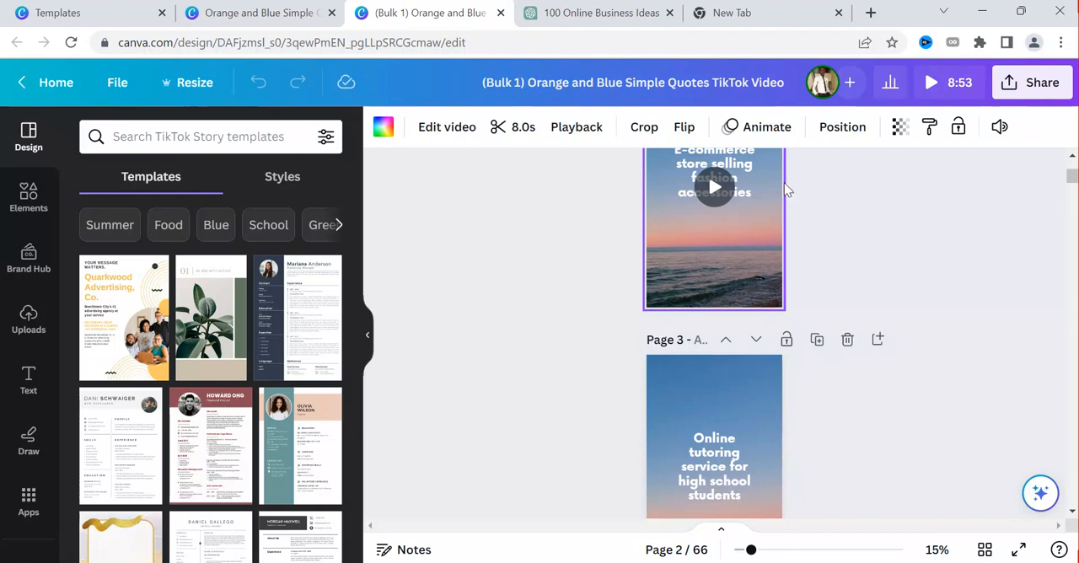
# Open the video preview and download all pages as an MP4 video at 1080p (HD)
pyautogui.click(958, 83)
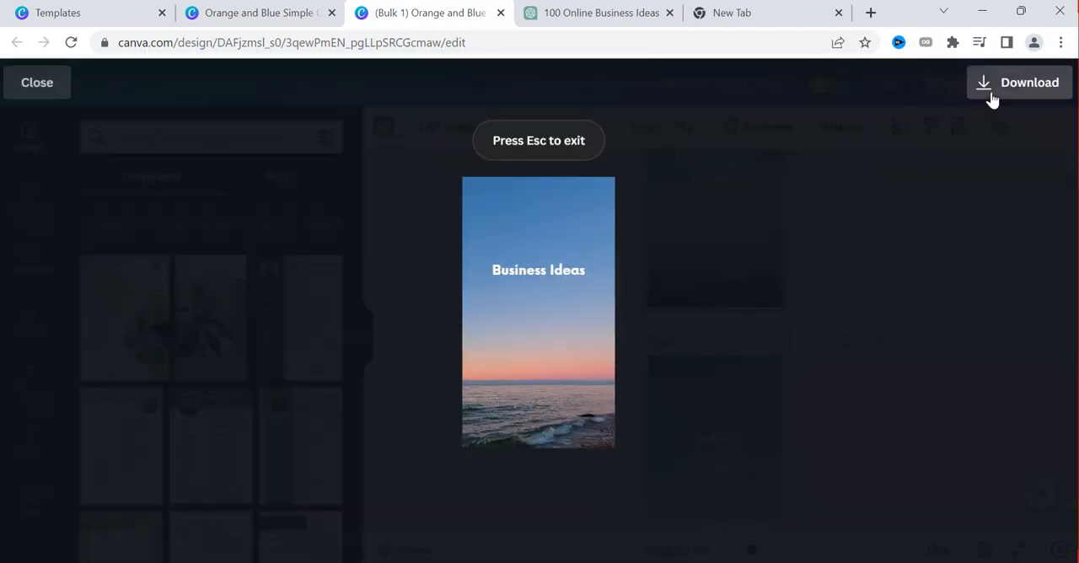
pyautogui.click(991, 95)
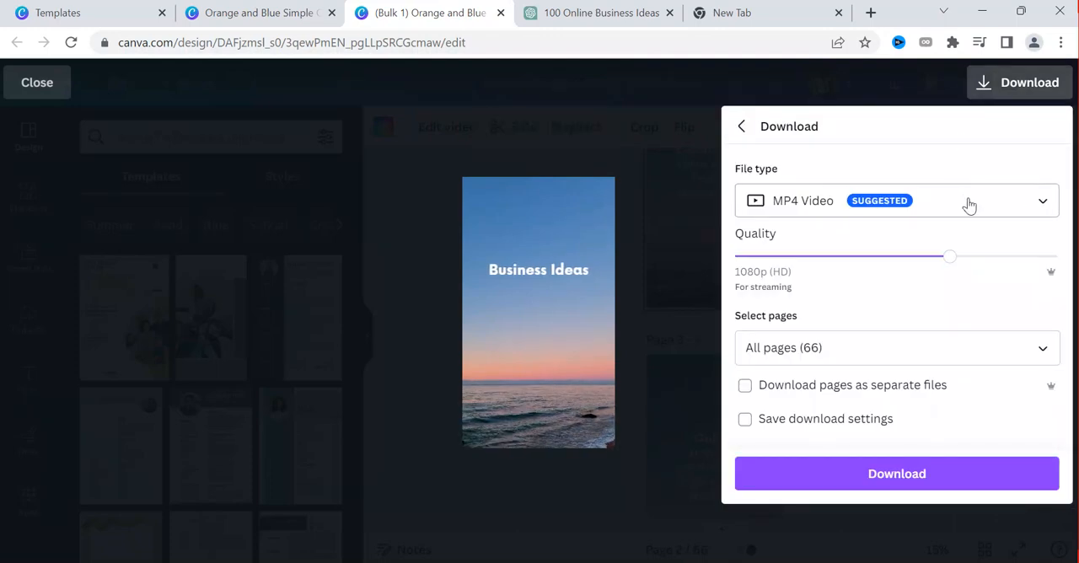
pyautogui.click(910, 468)
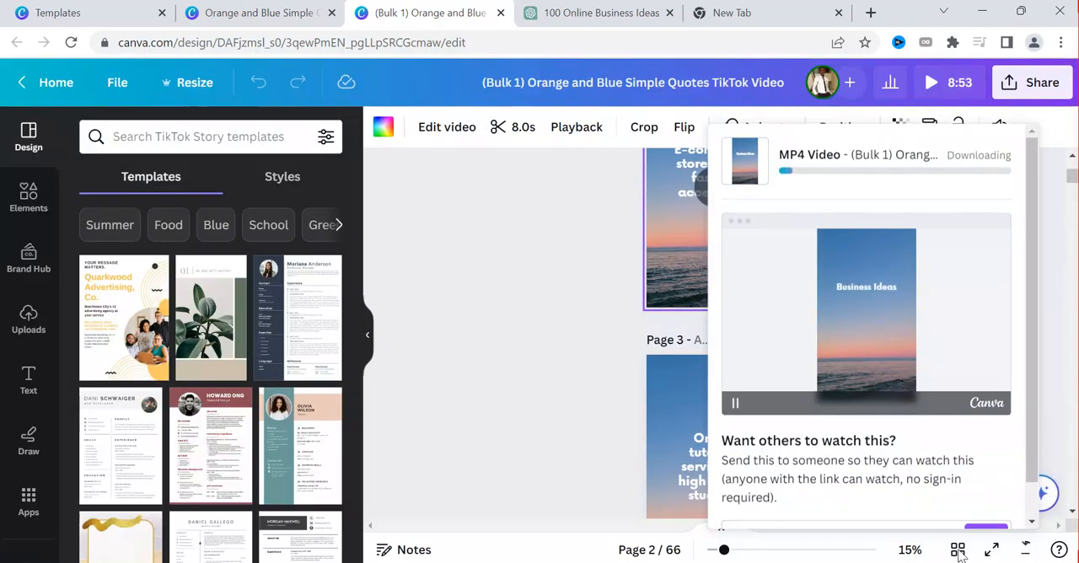